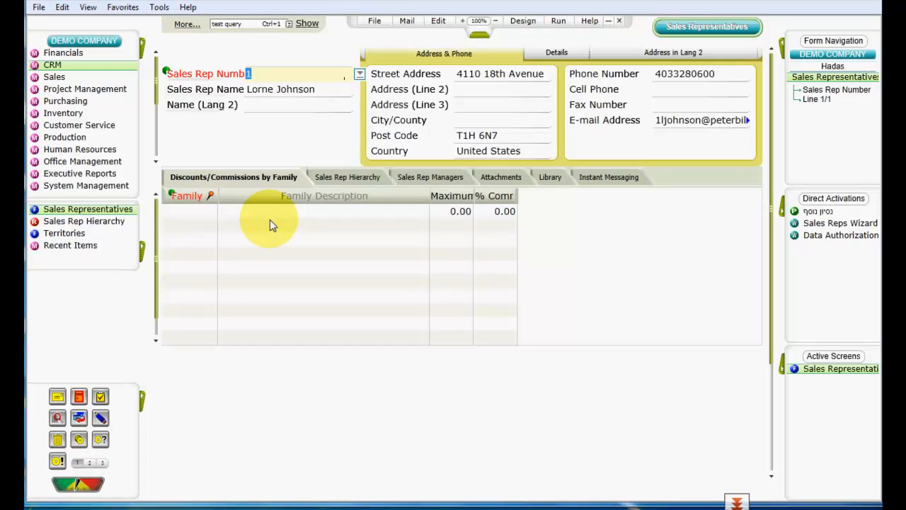
# Show the current sales rep's hierarchy, view the Sales Rep Hierarchy report and return to the Sales Representatives form
pyautogui.click(342, 177)
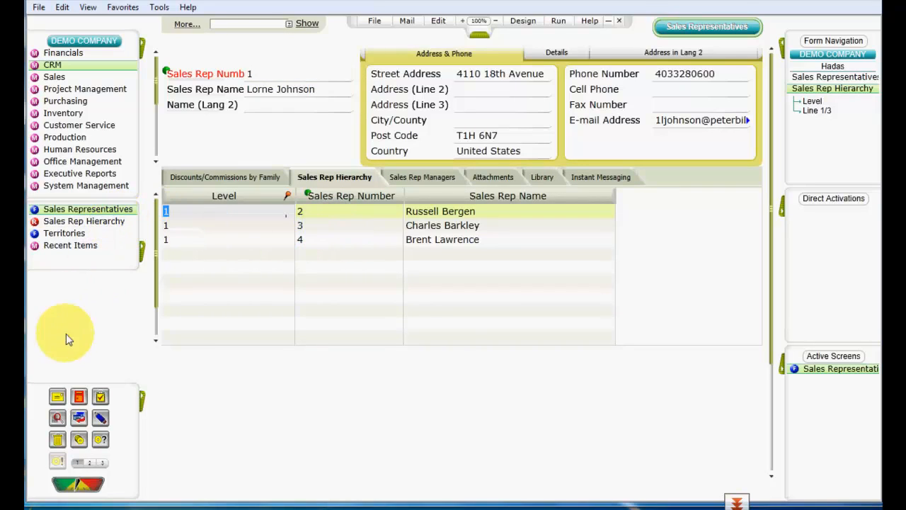
pyautogui.click(30, 503)
pyautogui.click(154, 455)
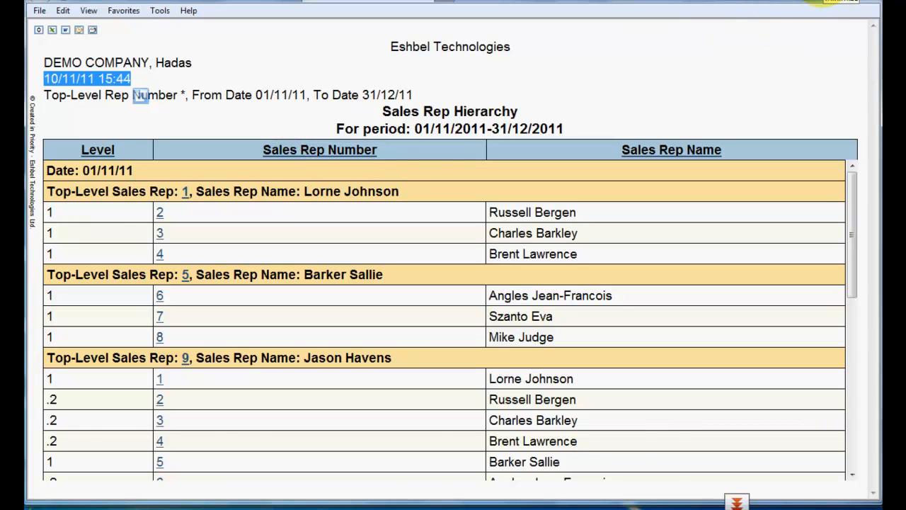
pyautogui.click(850, 1)
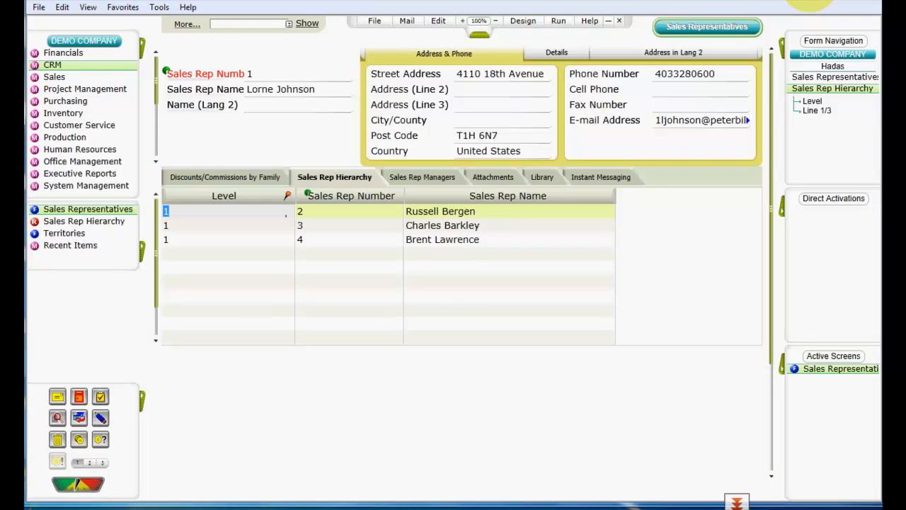
# Open the Territories form and show the Territory Hierarchy, moving to Parent Territory on the blank line
pyautogui.click(63, 233)
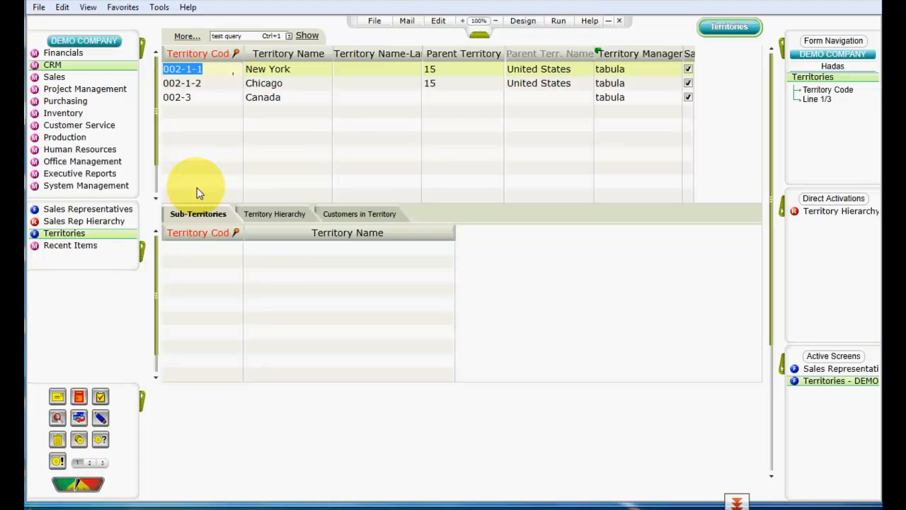
pyautogui.click(269, 220)
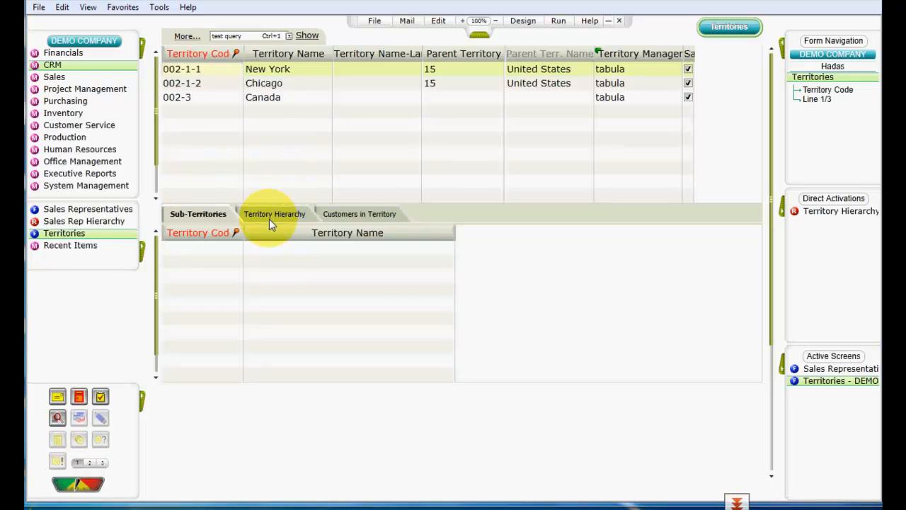
pyautogui.click(486, 180)
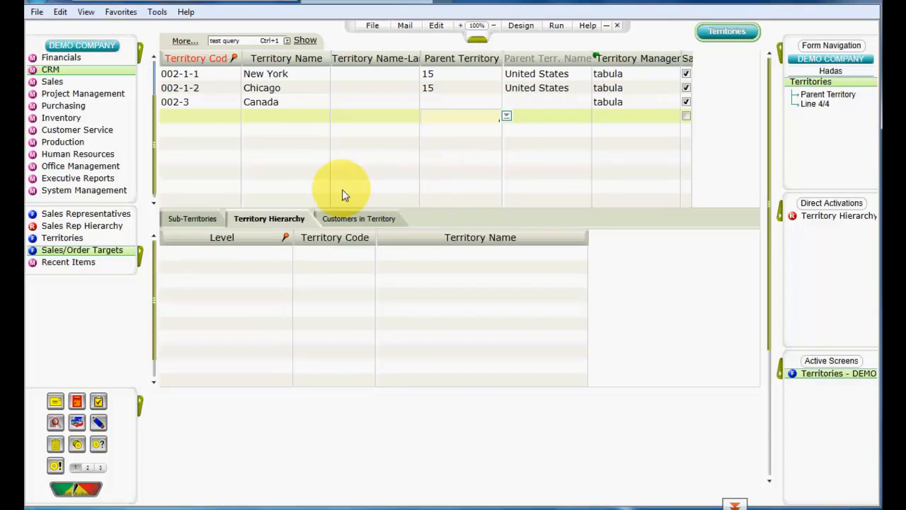
# Open the Sales/Order Targets form and choose Sales as the type of the Global Sales for 2011 target
pyautogui.click(107, 255)
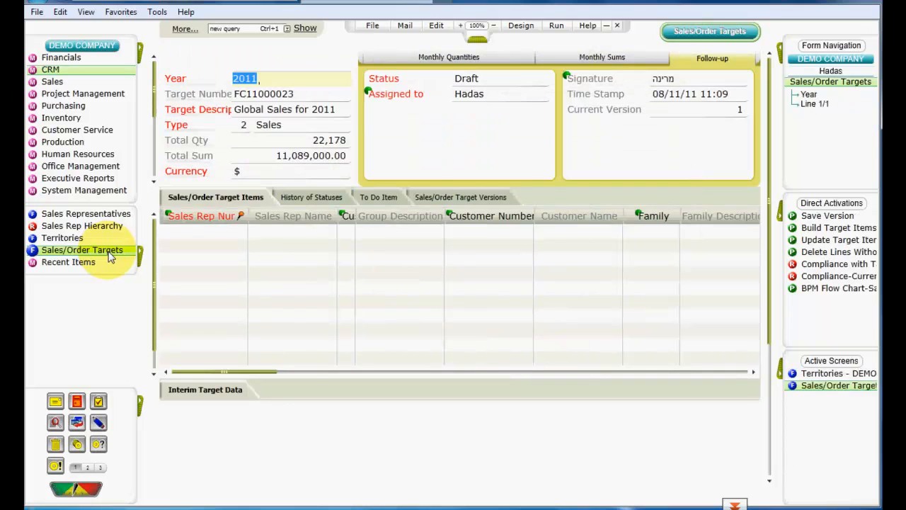
pyautogui.click(243, 126)
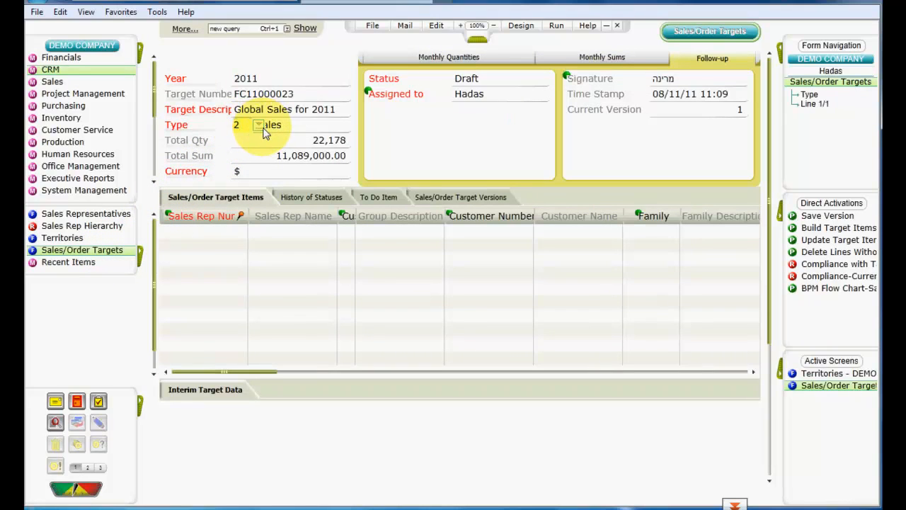
pyautogui.click(261, 127)
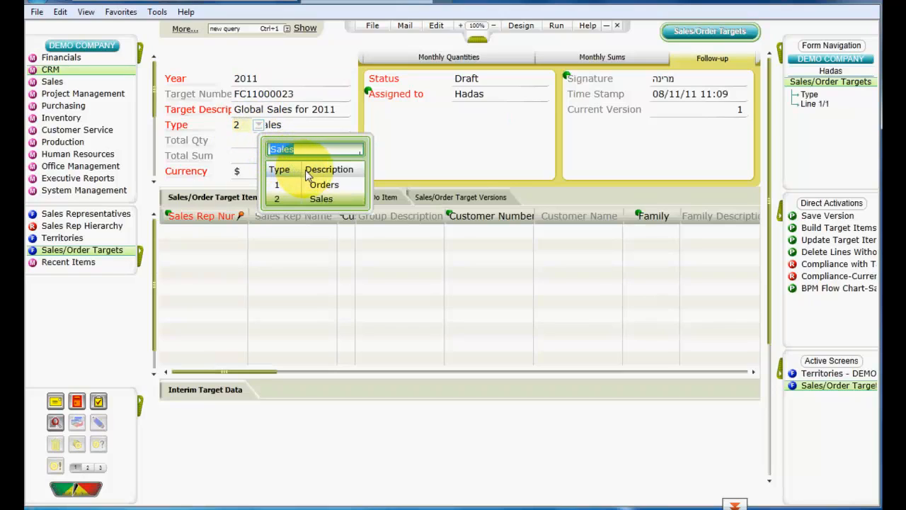
pyautogui.click(355, 198)
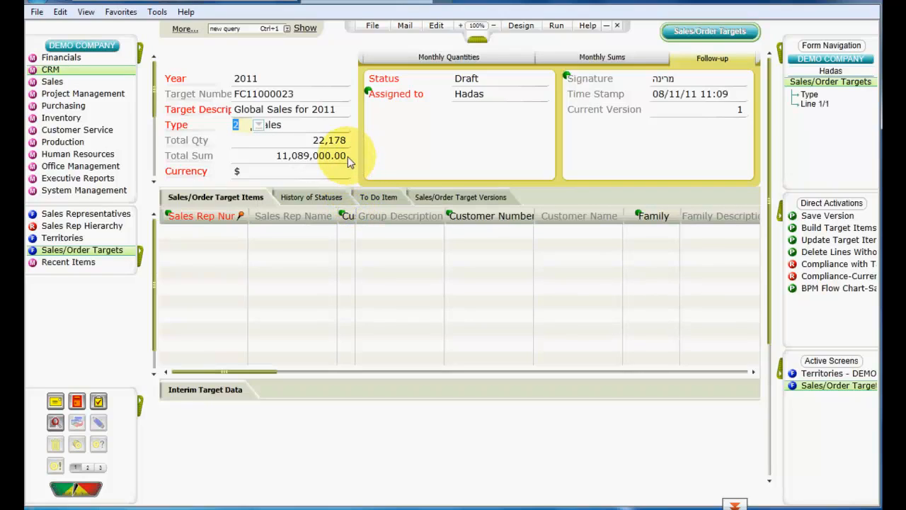
pyautogui.click(295, 83)
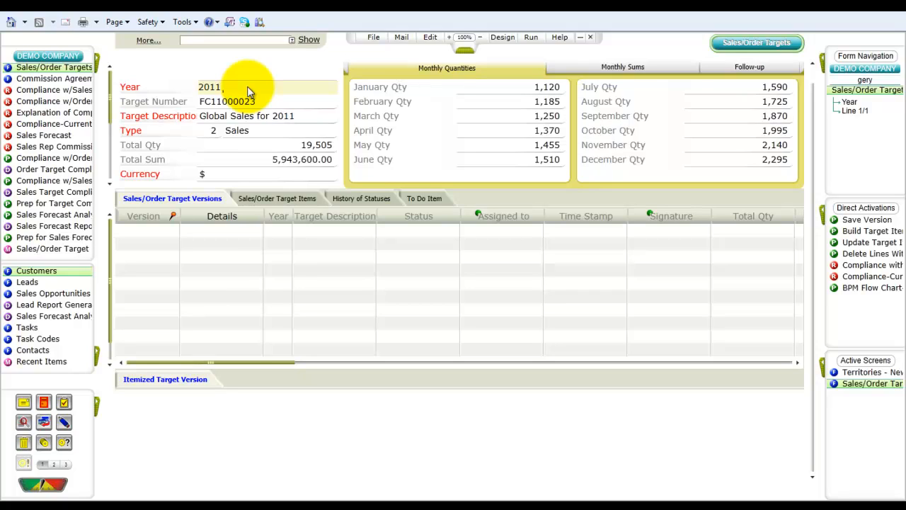
# Open the CRM Customers form and retrieve the record of customer 3Com by searching for its name
pyautogui.click(99, 65)
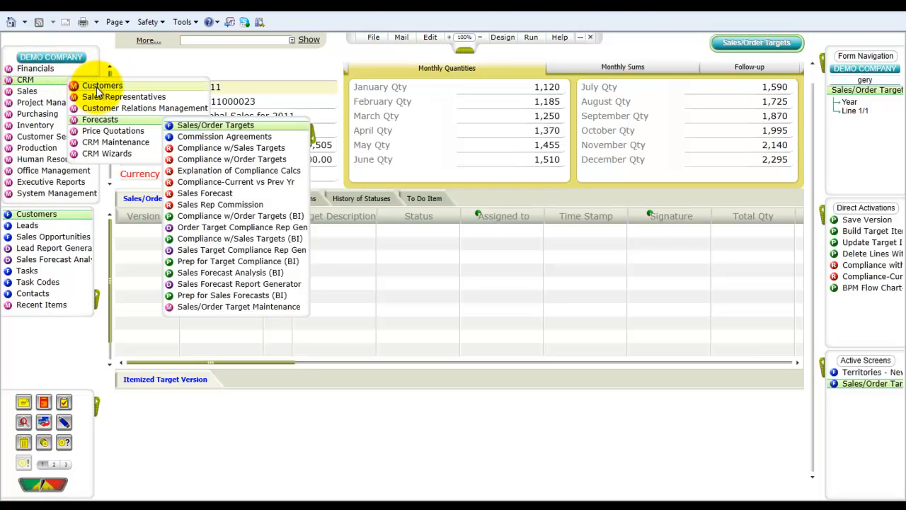
pyautogui.moveTo(113, 90)
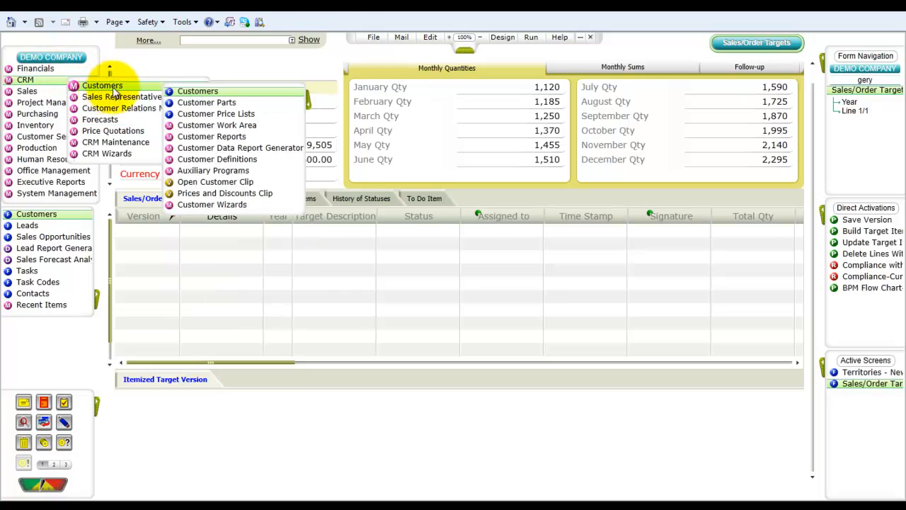
pyautogui.click(234, 91)
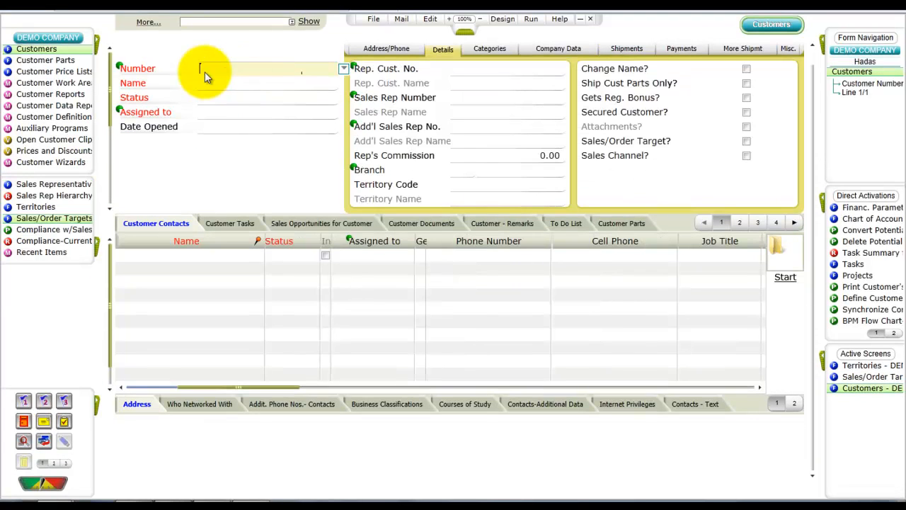
pyautogui.click(246, 66)
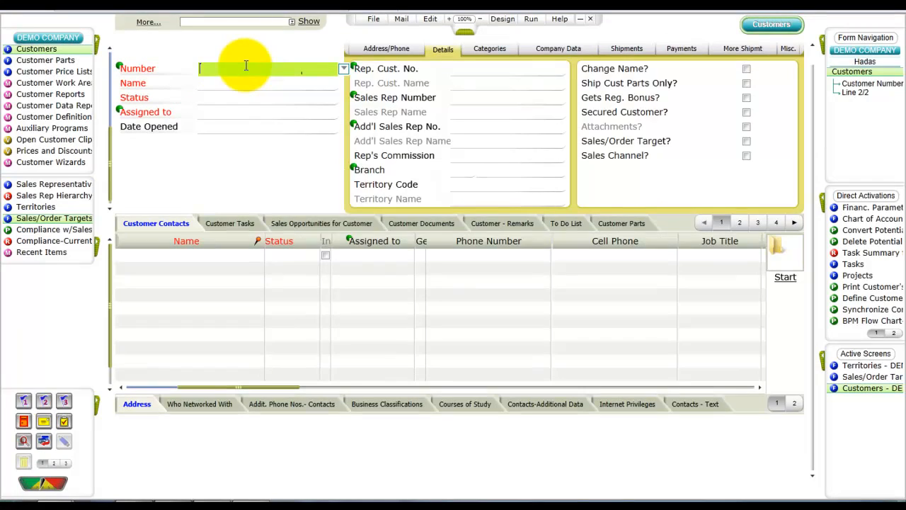
pyautogui.press('F6')
pyautogui.write('3com')
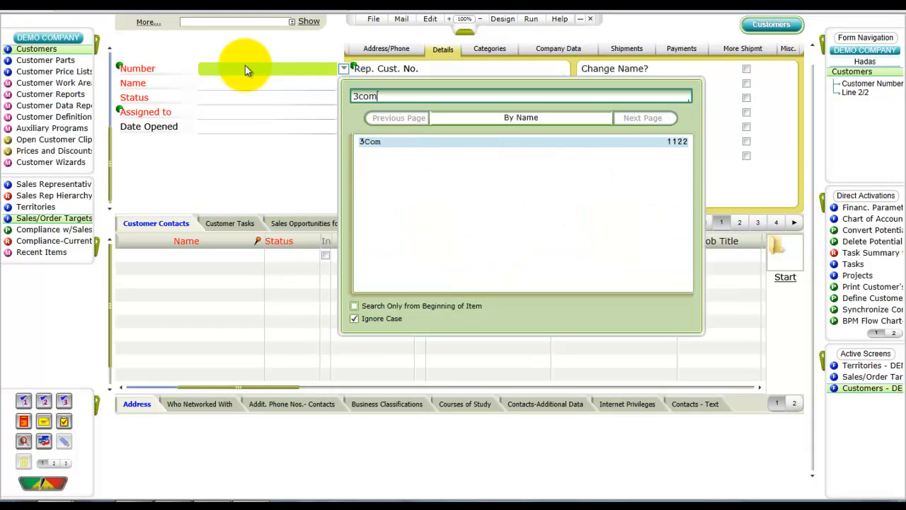
pyautogui.press('Return')
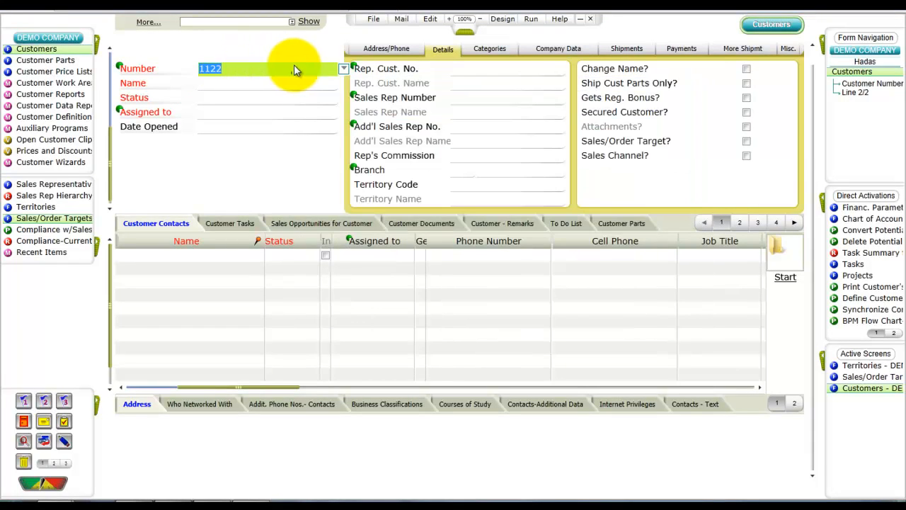
pyautogui.click(249, 76)
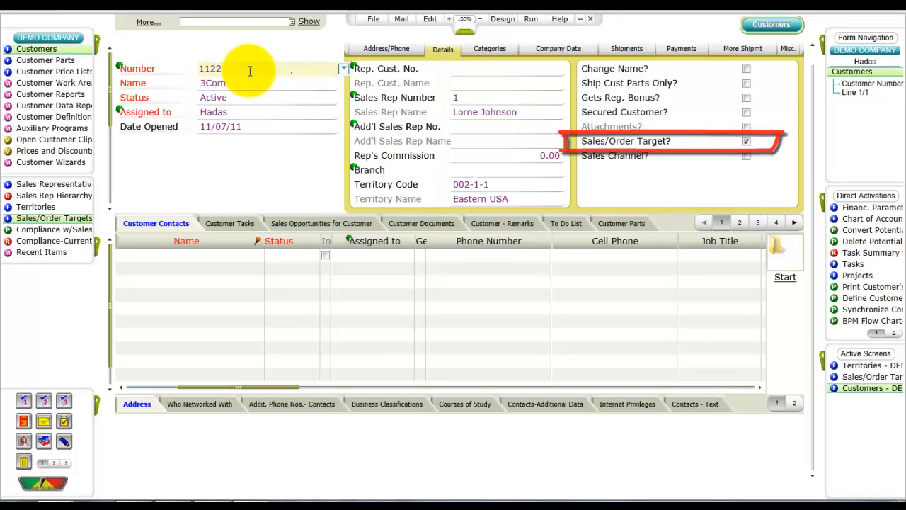
# Start a new customer query and retrieve EnergyTeam S.p.A. by its customer number
pyautogui.press('F11')
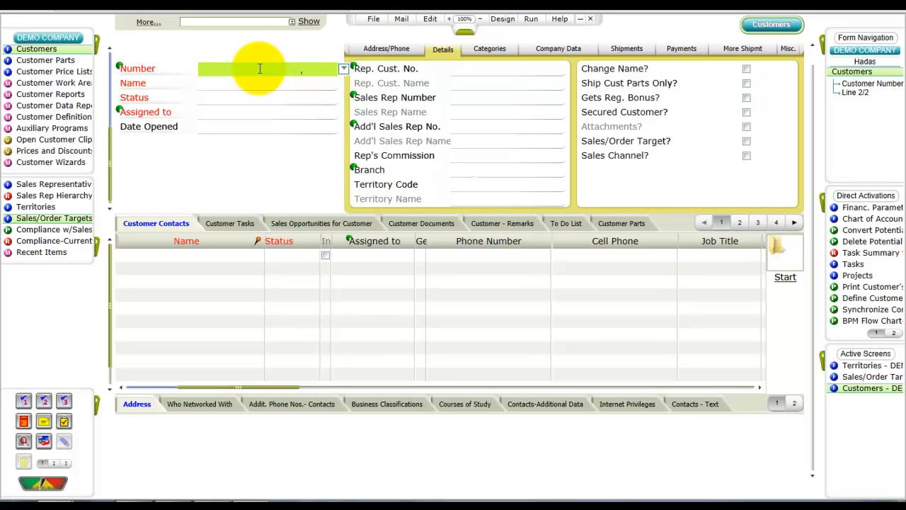
pyautogui.write('11311')
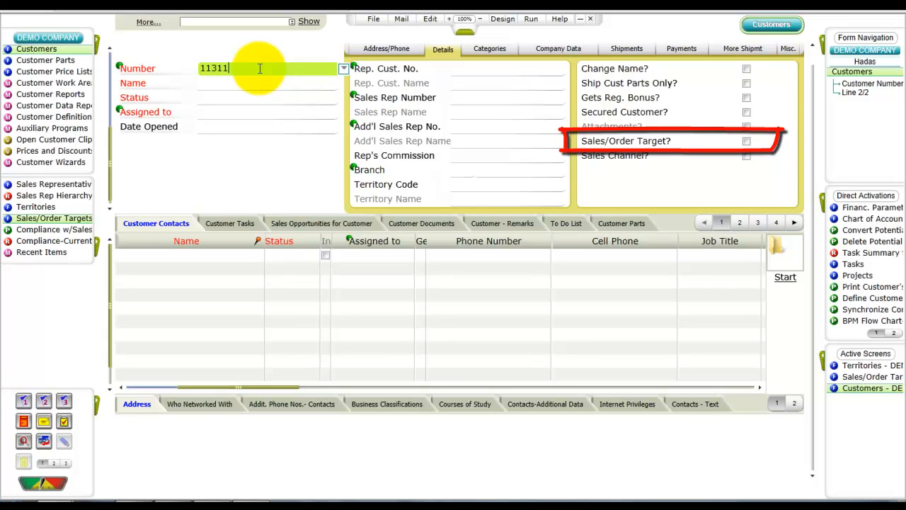
pyautogui.press('Return')
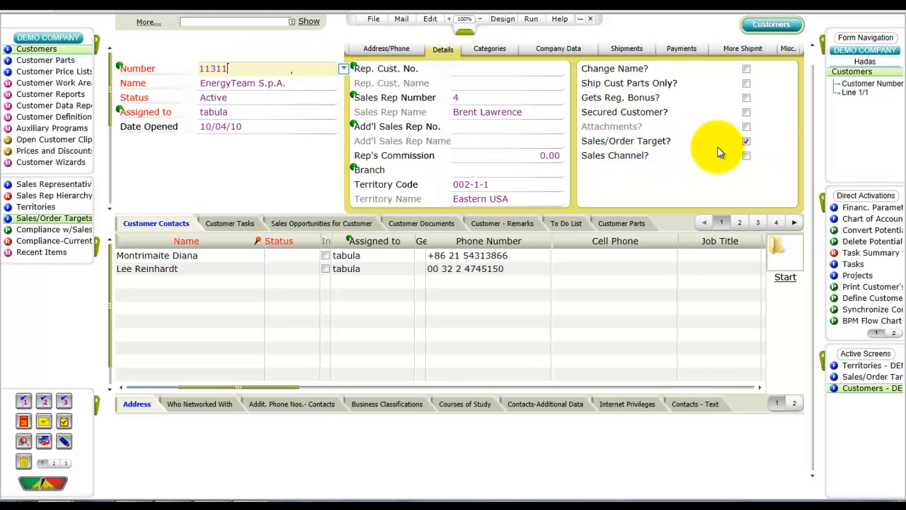
# Show the customer's Company Data and open the Customer Groups form from its Cust. Group value
pyautogui.click(548, 54)
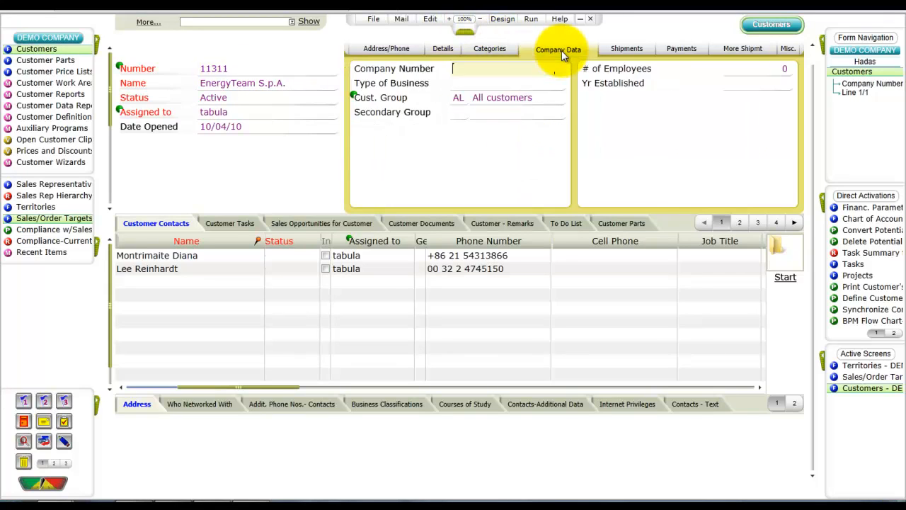
pyautogui.click(461, 96)
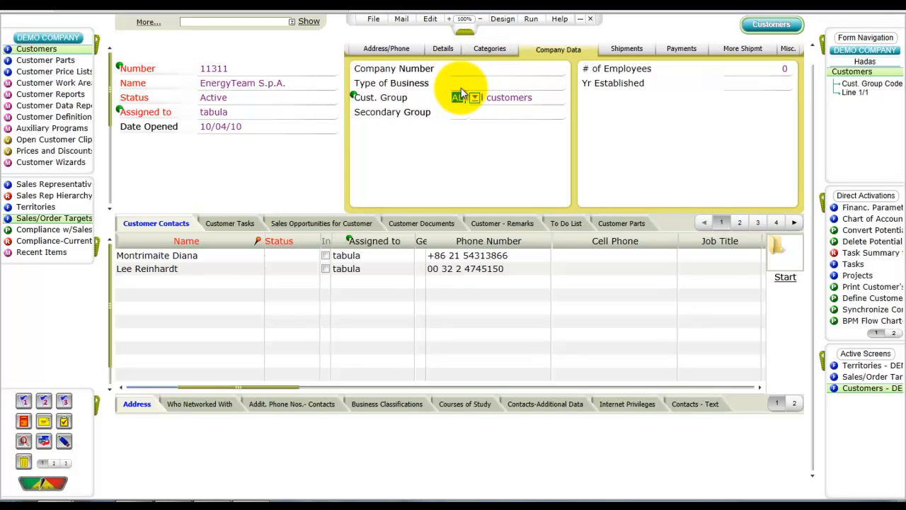
pyautogui.press('F6')
pyautogui.press('F6')
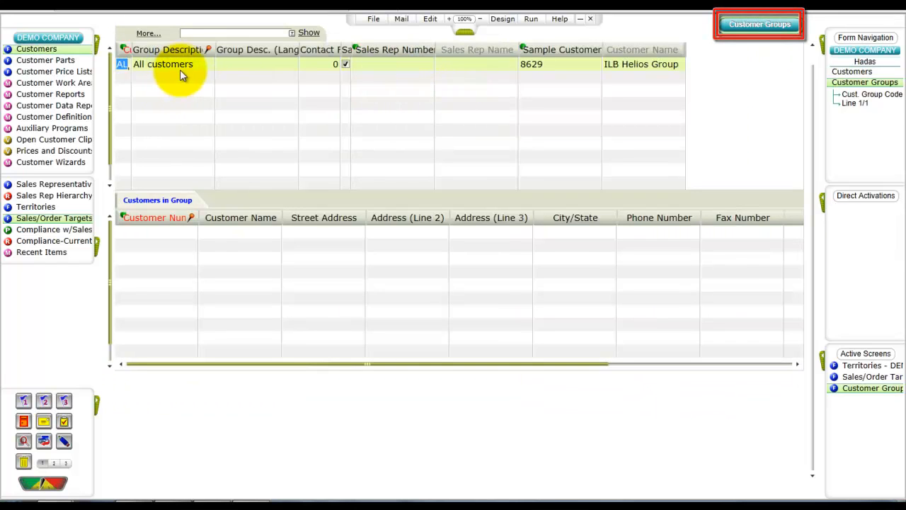
# Retrieve all customer groups with the wildcard * and go to the wholesale group
pyautogui.press('Down')
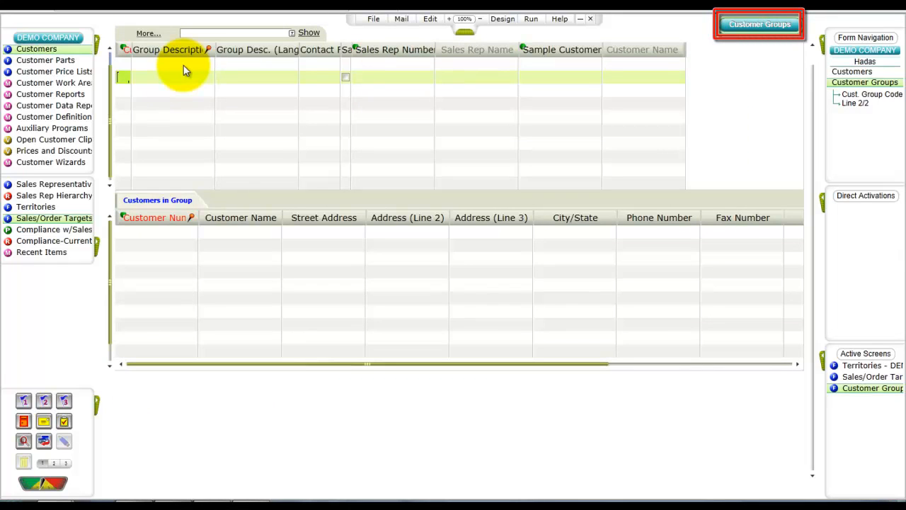
pyautogui.write('*')
pyautogui.press('Return')
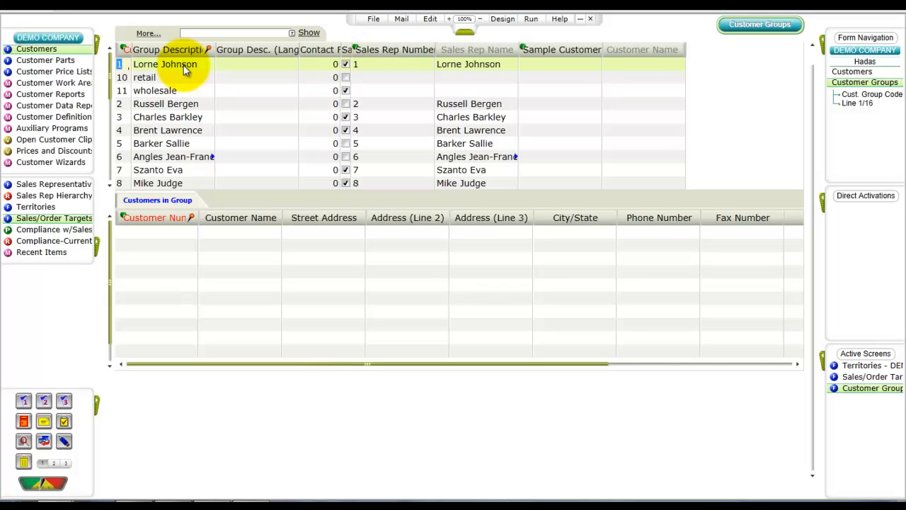
pyautogui.press('Down')
pyautogui.press('Down')
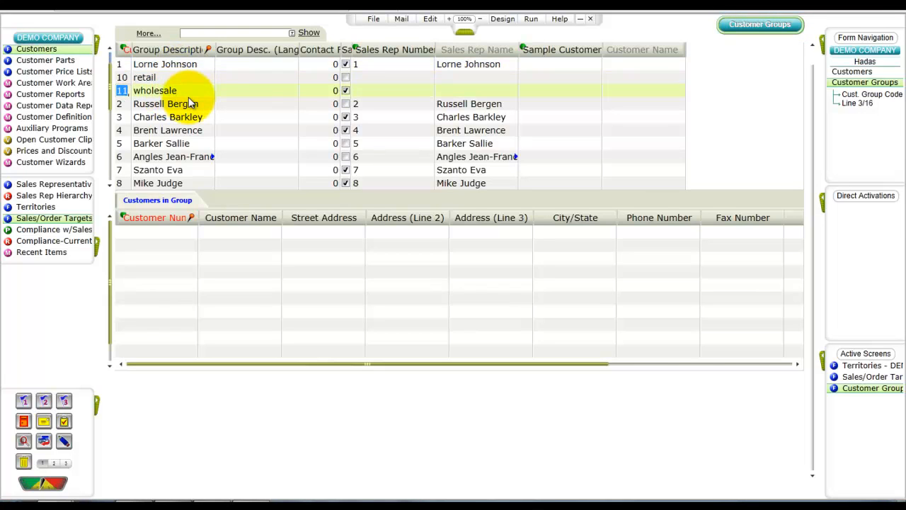
pyautogui.click(138, 92)
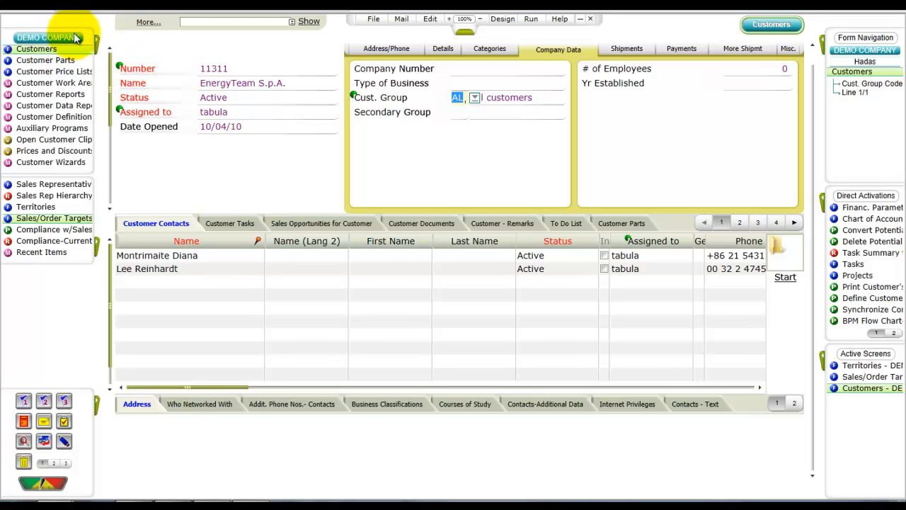
# Open the Sales Opportunities form under Customer Relations Management and retrieve the sales opportunity of customer 3Com
pyautogui.click(98, 45)
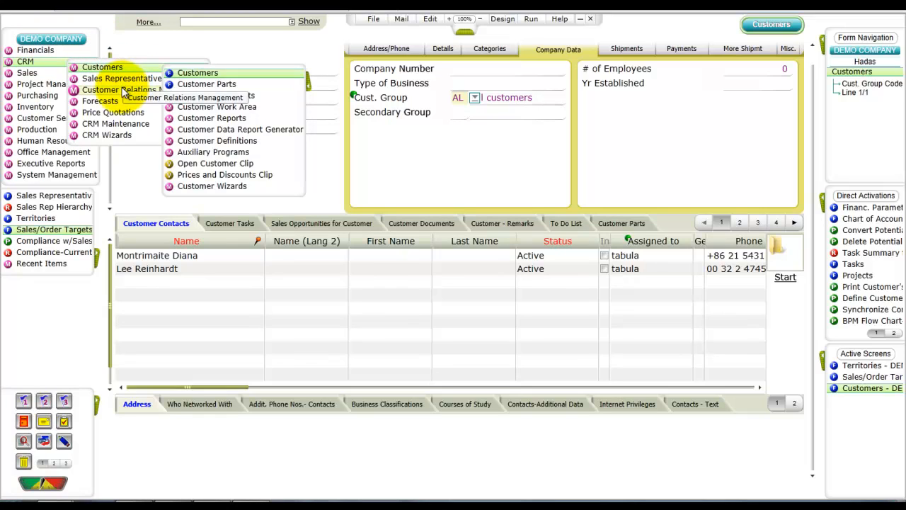
pyautogui.moveTo(141, 94)
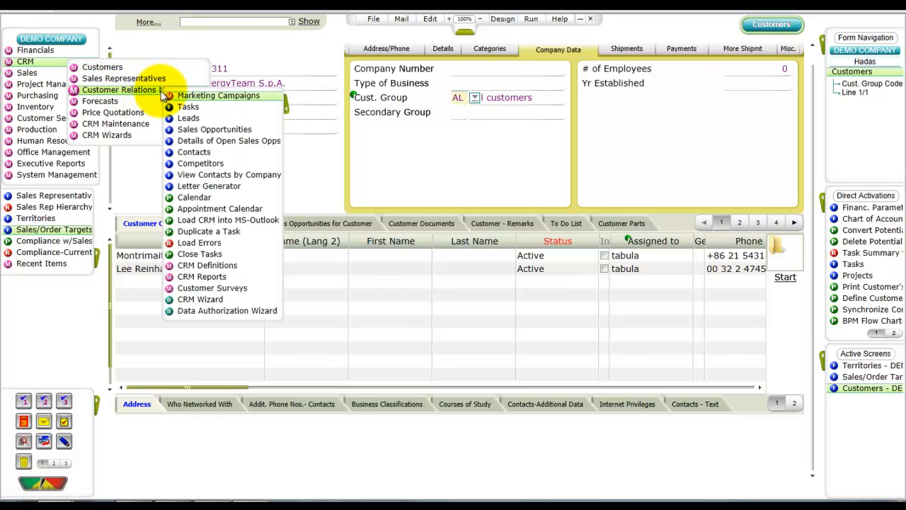
pyautogui.click(205, 131)
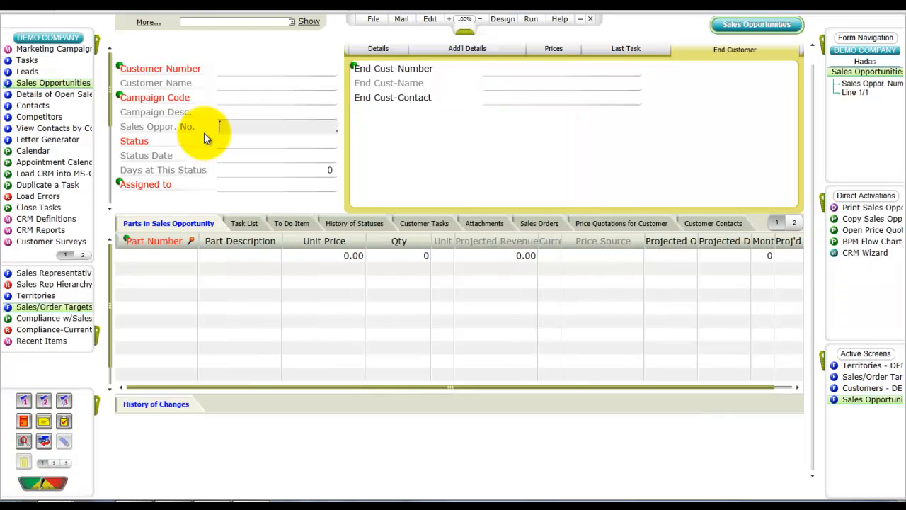
pyautogui.click(233, 69)
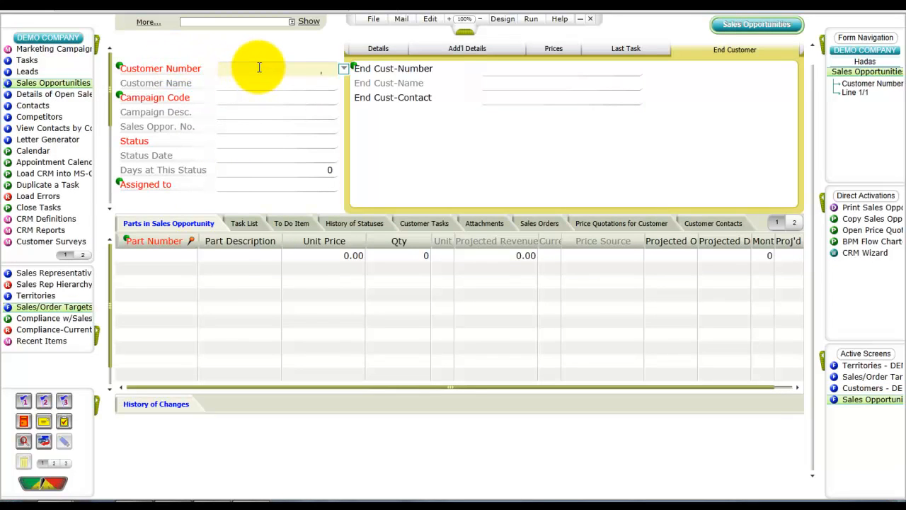
pyautogui.press('F11')
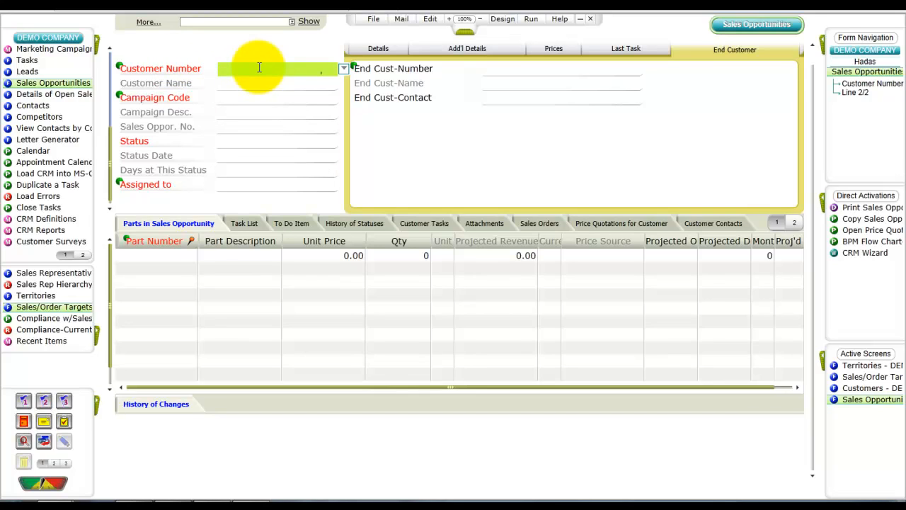
pyautogui.press('F6')
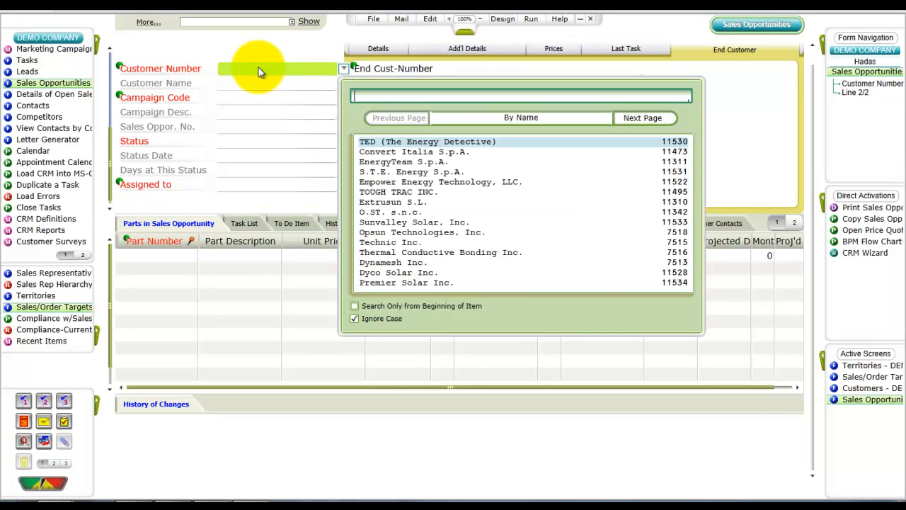
pyautogui.press('Down')
pyautogui.press('Return')
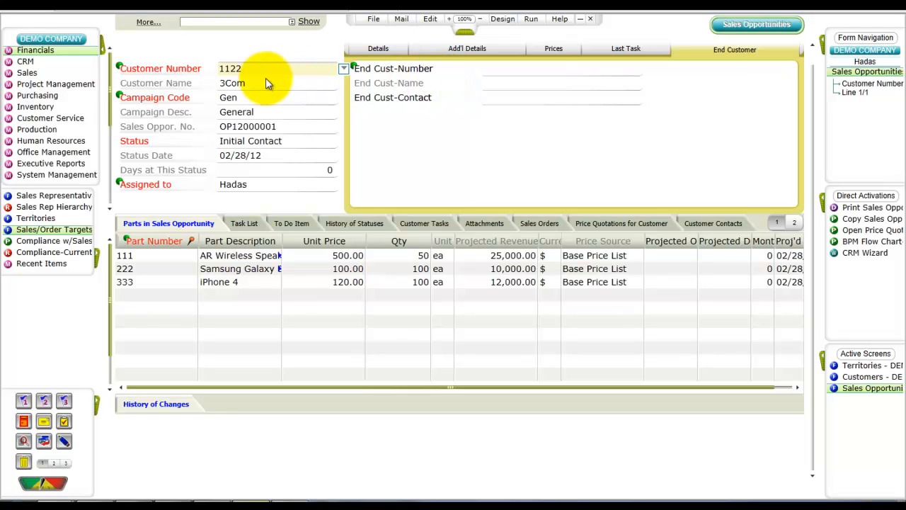
# Open the Part Catalogue form from the Inventory module
pyautogui.click(39, 108)
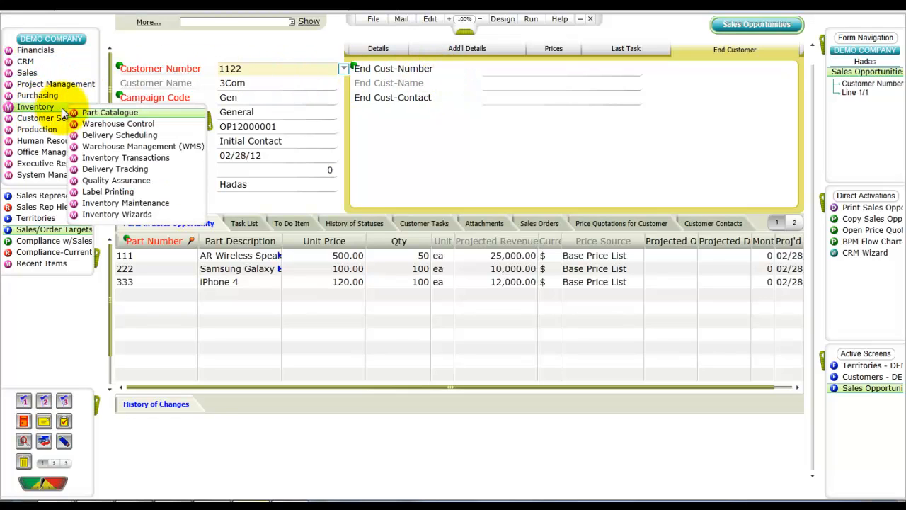
pyautogui.click(95, 115)
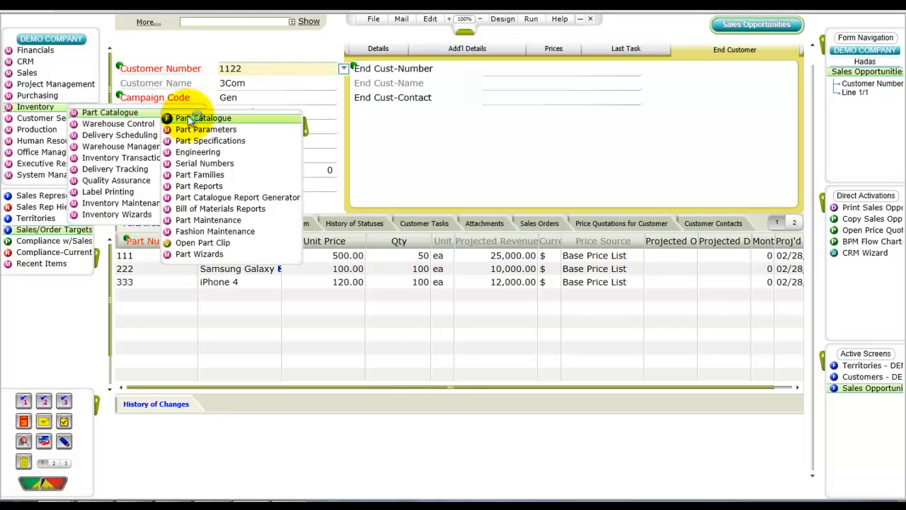
pyautogui.click(211, 118)
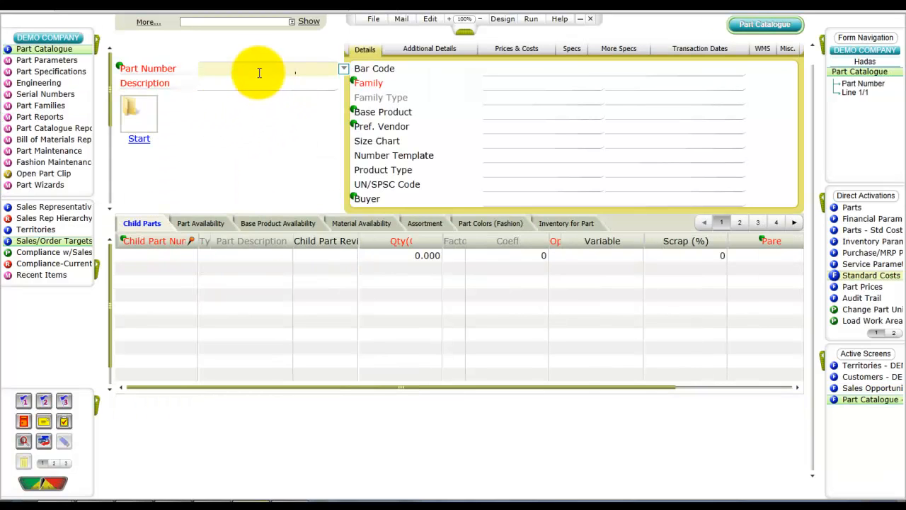
# Start a part query, search the part list for "ar" and retrieve AR-Wireless Speakers, part 200-002
pyautogui.press('F11')
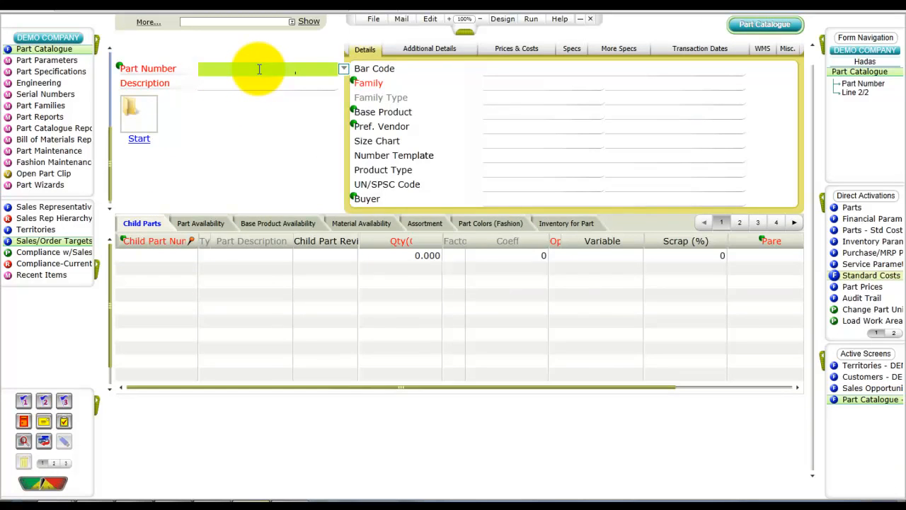
pyautogui.press('F6')
pyautogui.write('a')
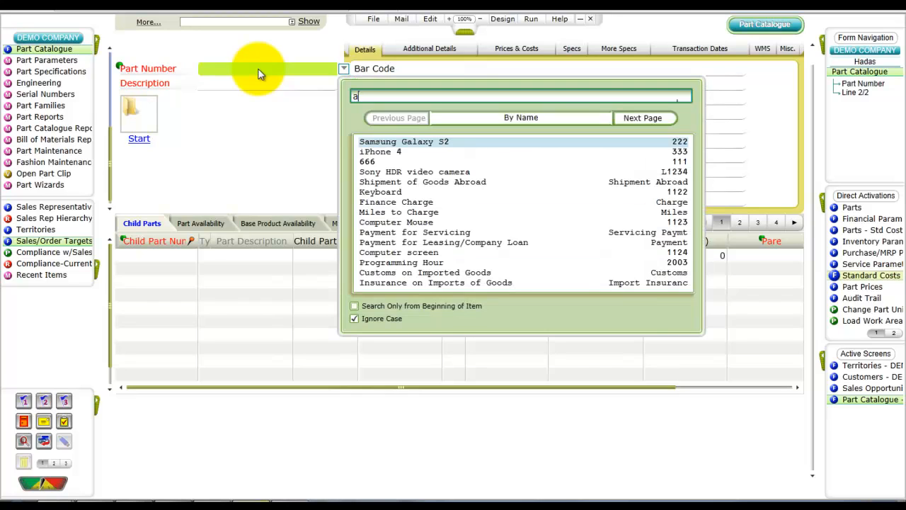
pyautogui.write('r')
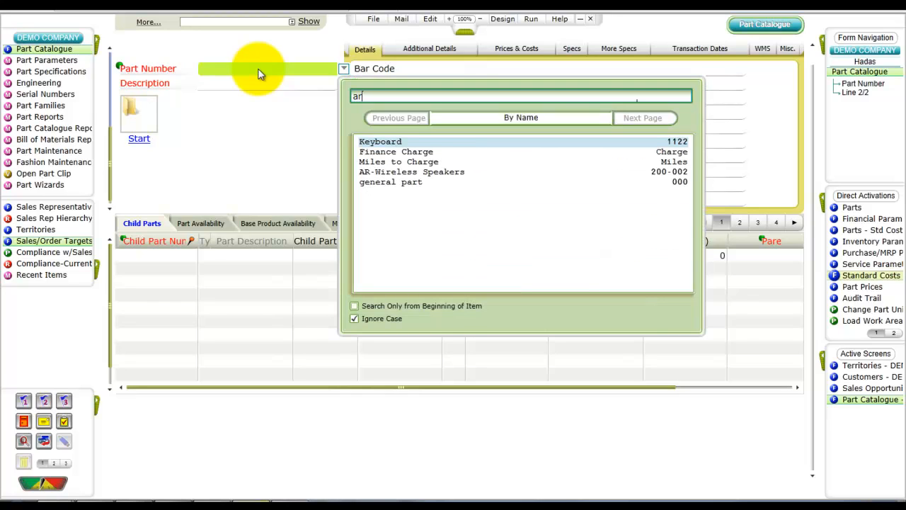
pyautogui.press('Down')
pyautogui.press('Down')
pyautogui.press('Down')
pyautogui.press('Return')
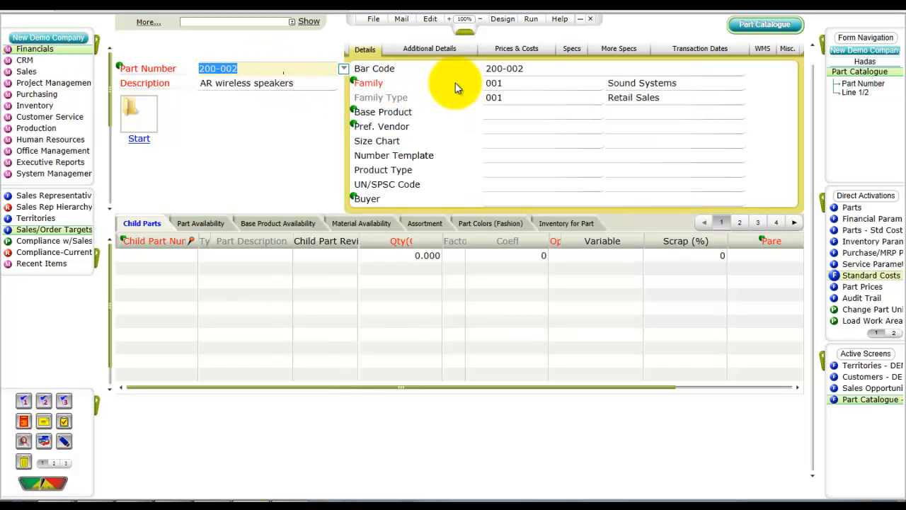
# Open the Part Families form from the part's Family value 001 and show the family record in full-form view
pyautogui.click(499, 83)
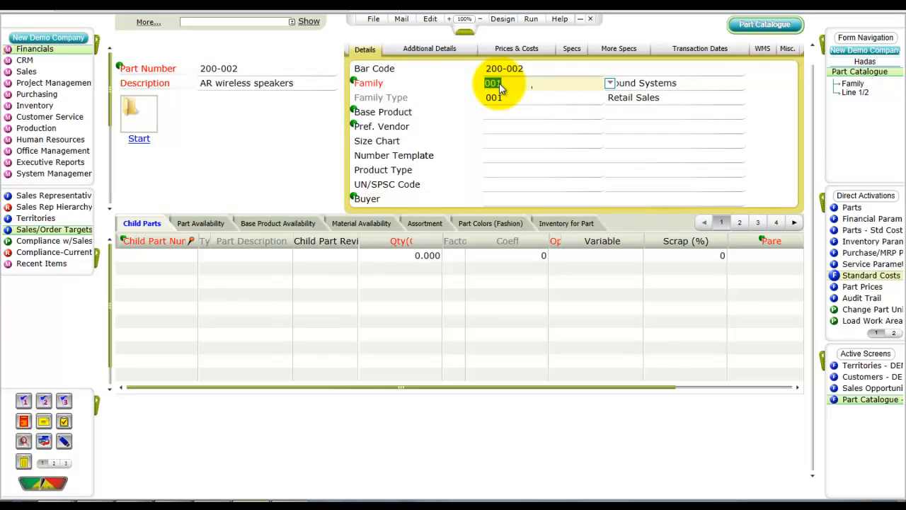
pyautogui.press('F6')
pyautogui.press('F6')
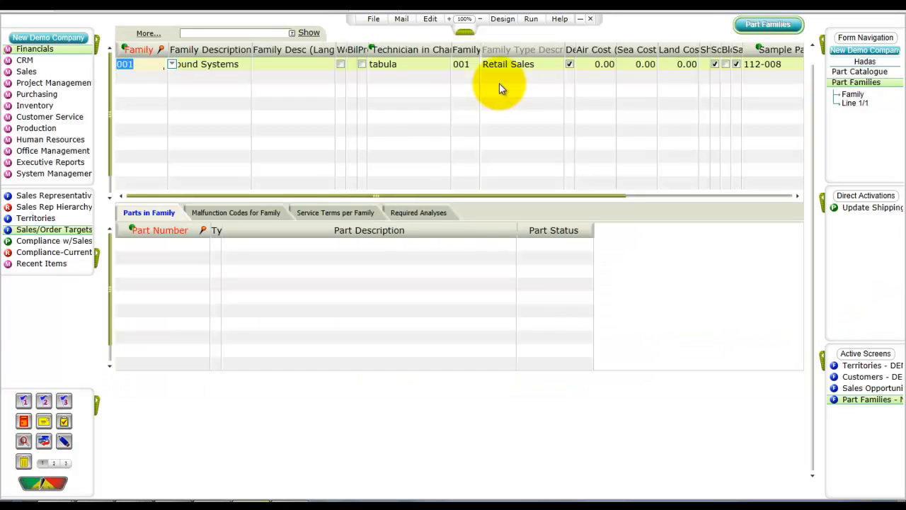
pyautogui.press('F2')
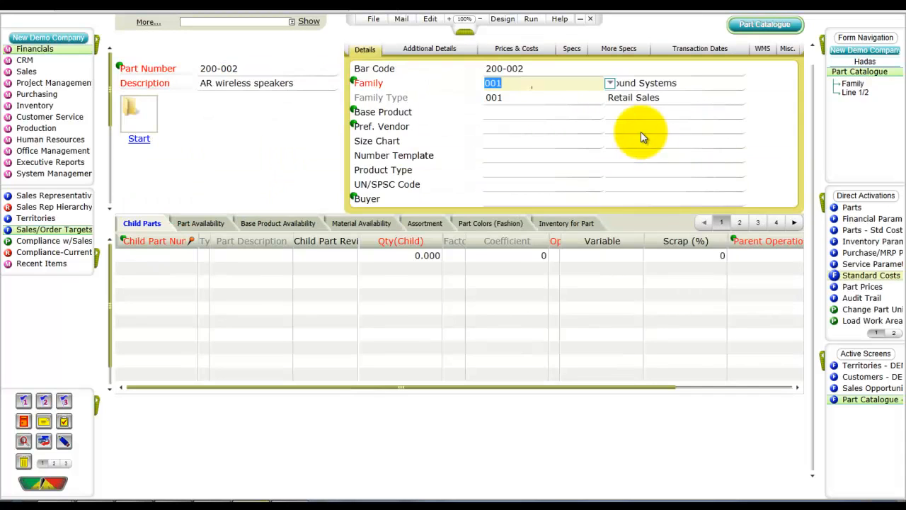
# Return to the AR wireless speakers part and show the Sales data in its Inventory Parameters form
pyautogui.click(283, 71)
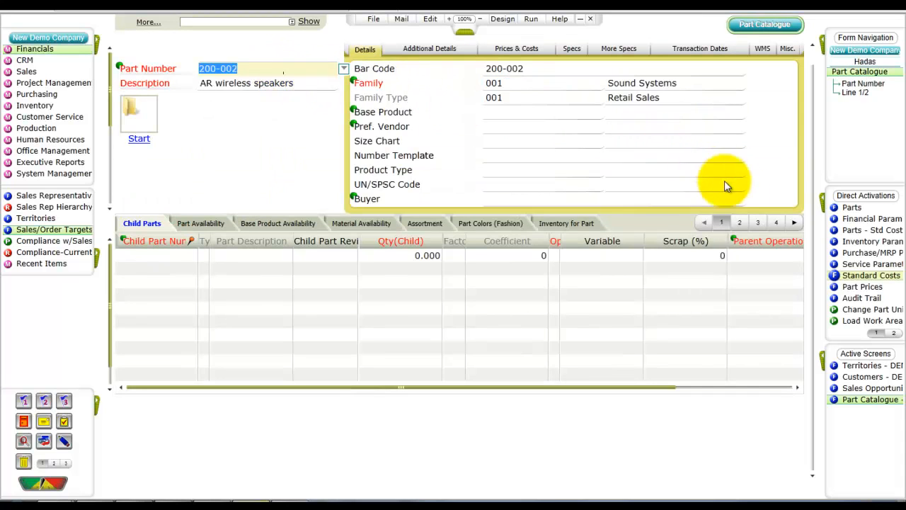
pyautogui.click(849, 242)
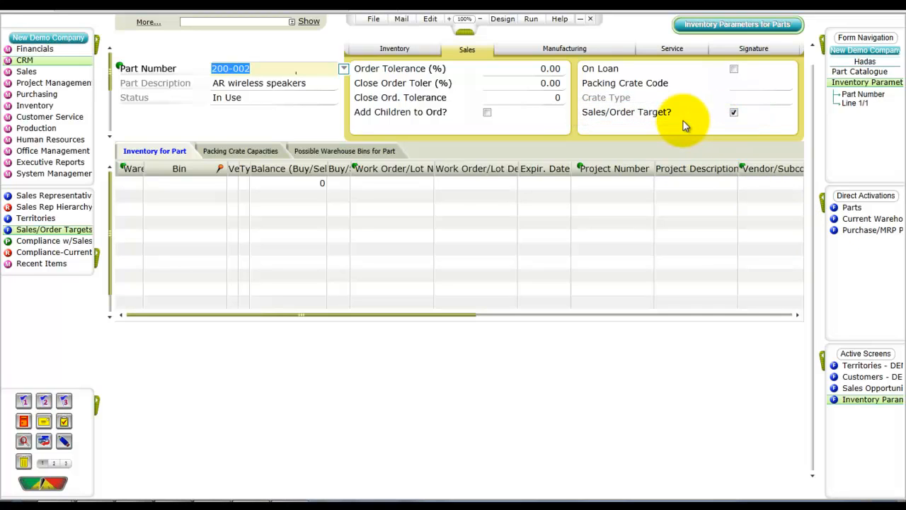
# Open Sales/Order Targets and create a target for year 2012, describing it as the sales rep's targets
pyautogui.click(21, 231)
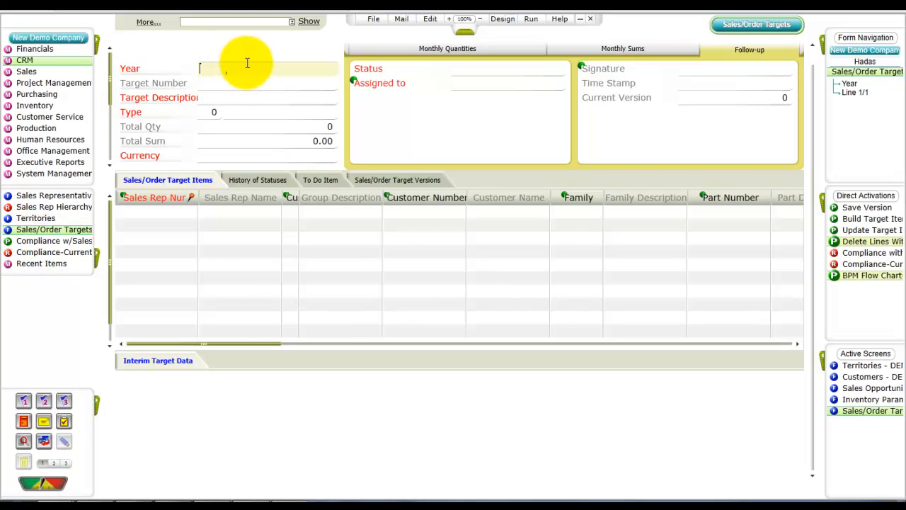
pyautogui.write('201')
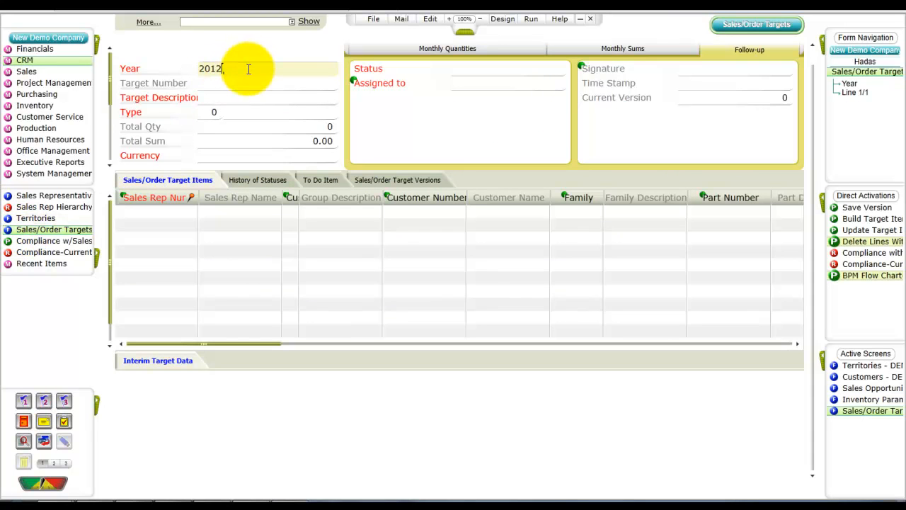
pyautogui.write('2')
pyautogui.press('Tab')
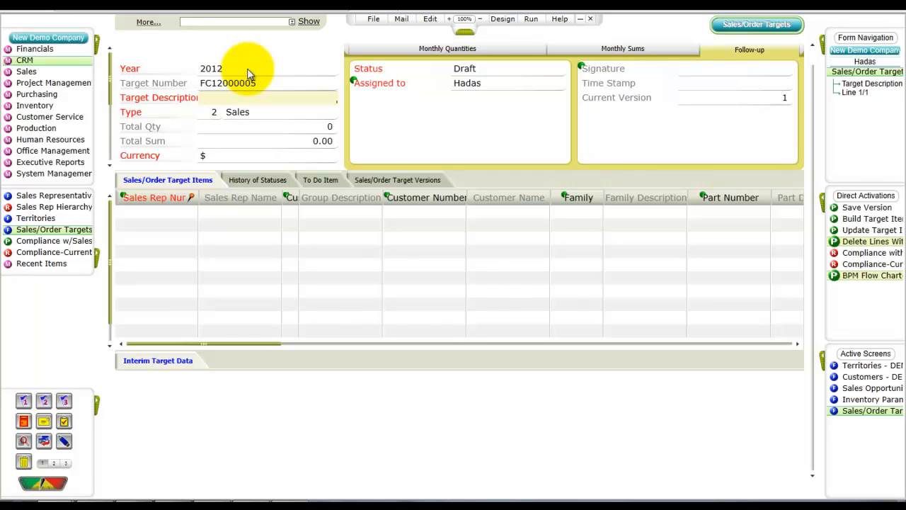
pyautogui.write("Jonson's")
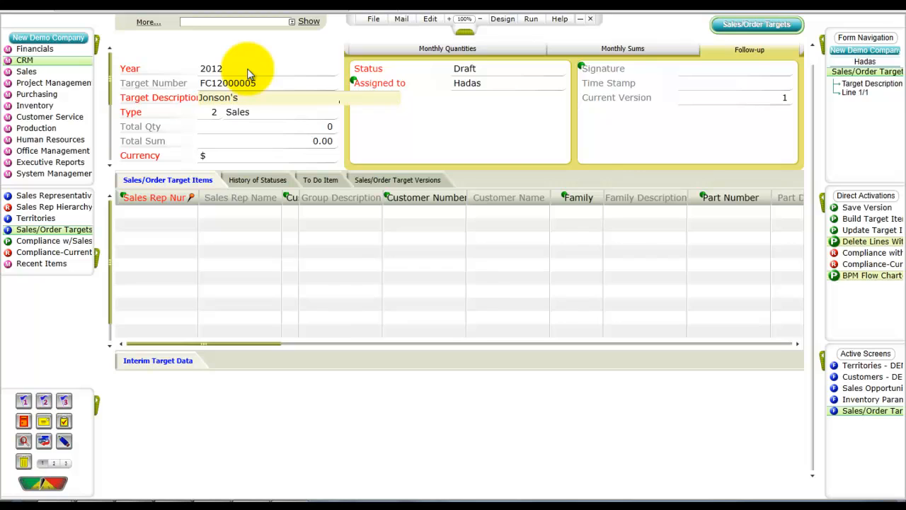
pyautogui.write(' Targets')
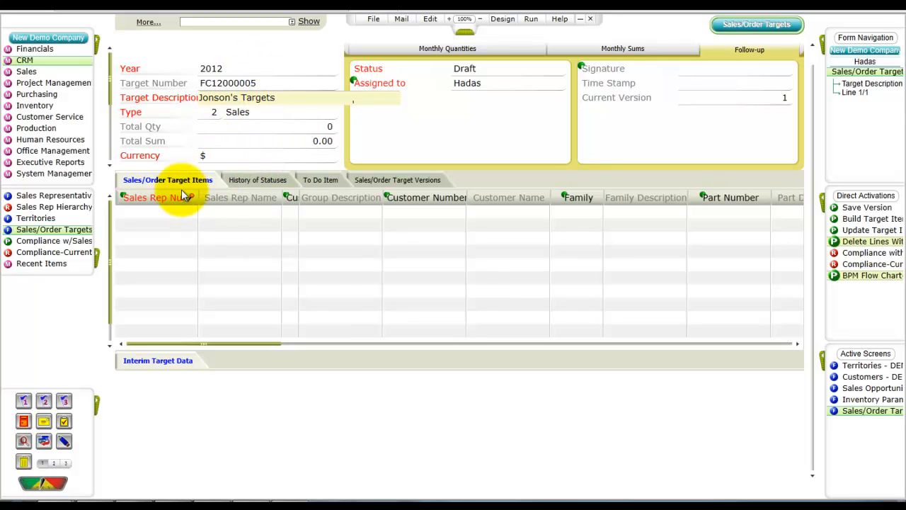
# Add a target item for sales rep 1 with part 200-002, AR wireless speakers, and territory code 002-1-3 (Eastern USA)
pyautogui.click(153, 211)
pyautogui.write('1')
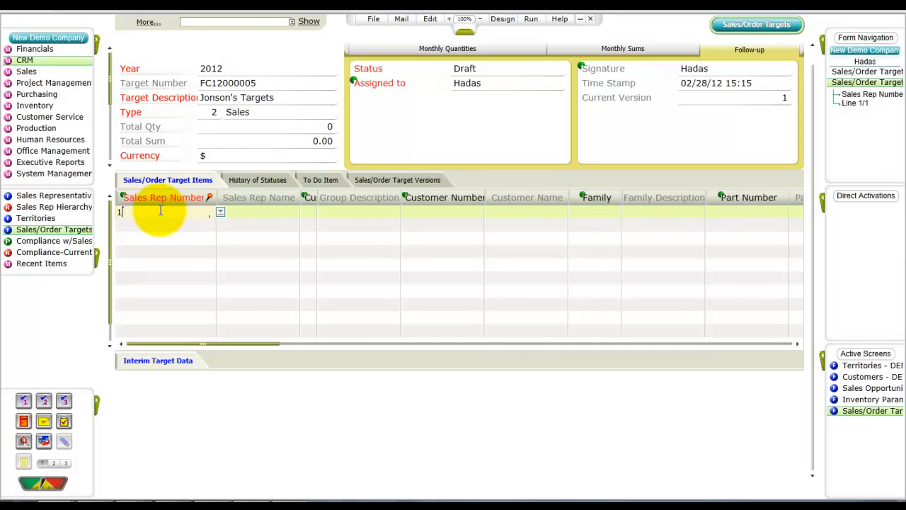
pyautogui.press('Tab')
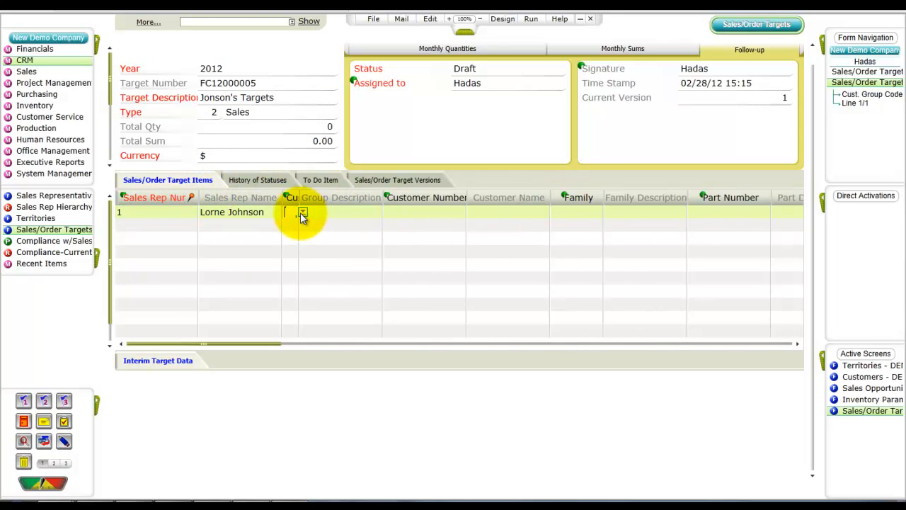
pyautogui.press('Tab')
pyautogui.press('Tab')
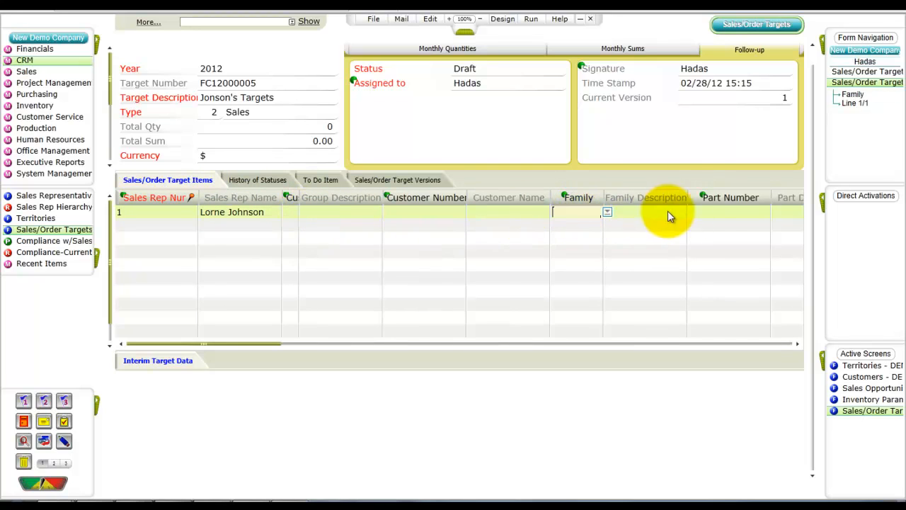
pyautogui.press('Tab')
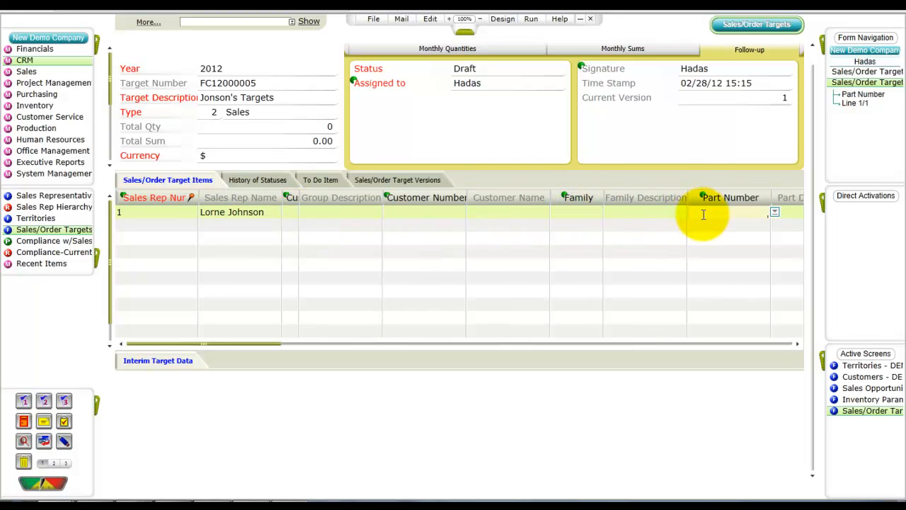
pyautogui.click(703, 215)
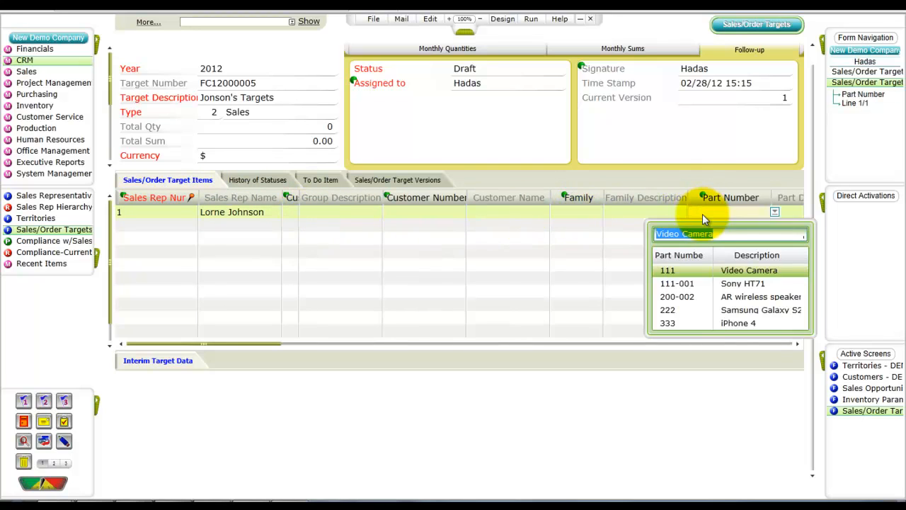
pyautogui.click(707, 301)
pyautogui.press('Tab')
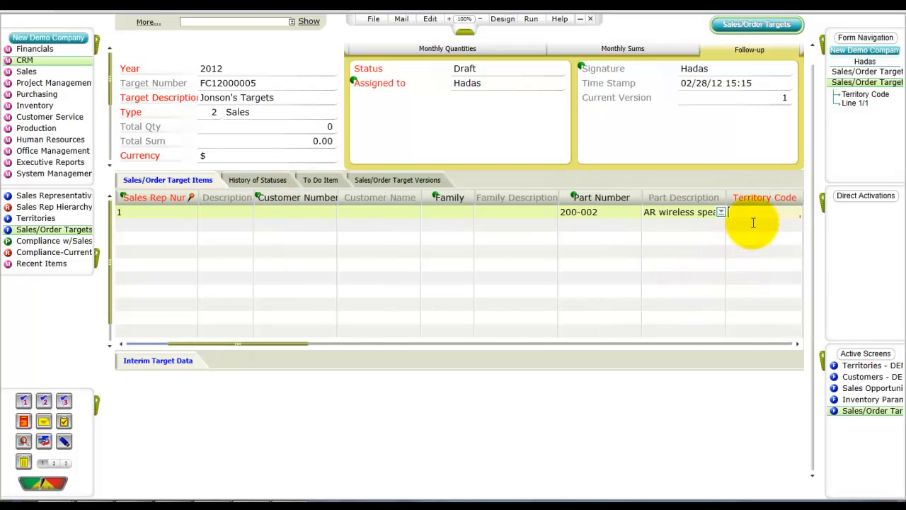
pyautogui.click(744, 214)
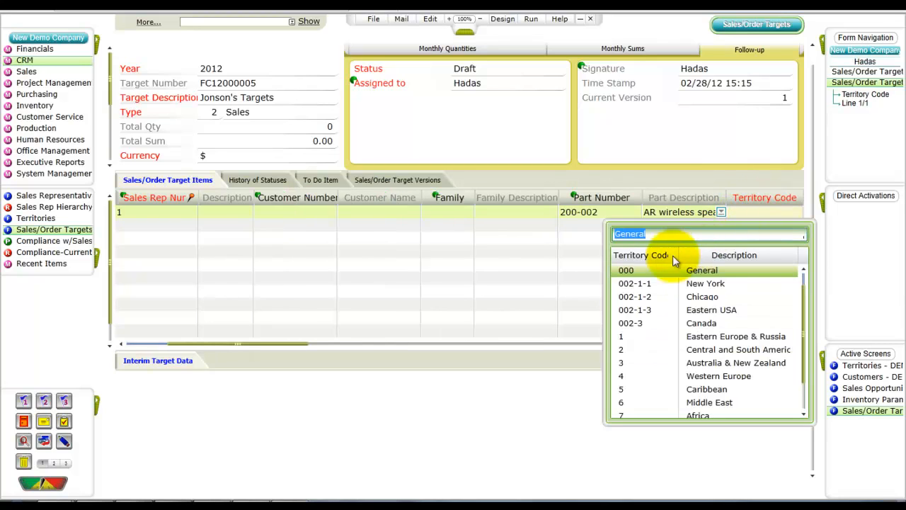
pyautogui.click(669, 310)
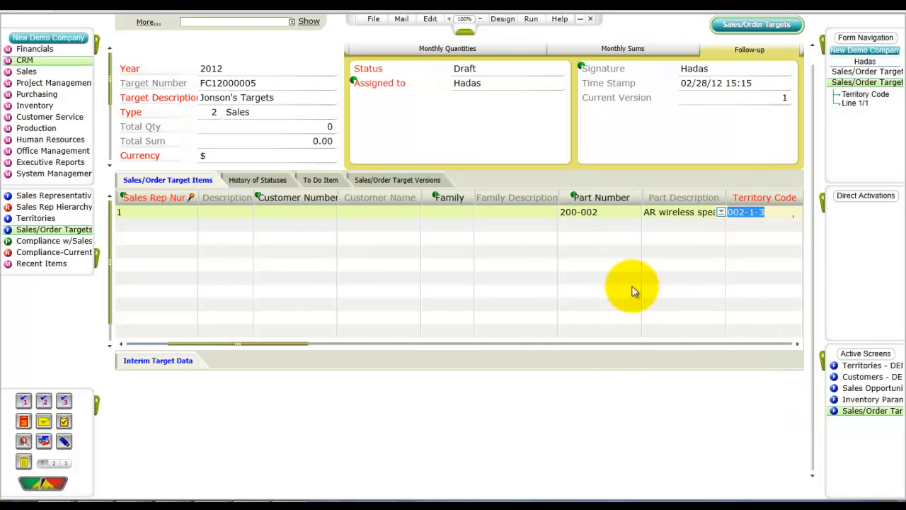
# Add a second target item for sales rep 1 with part family 001 (Sound Systems) and territory code 002-1-3
pyautogui.click(159, 223)
pyautogui.write('1')
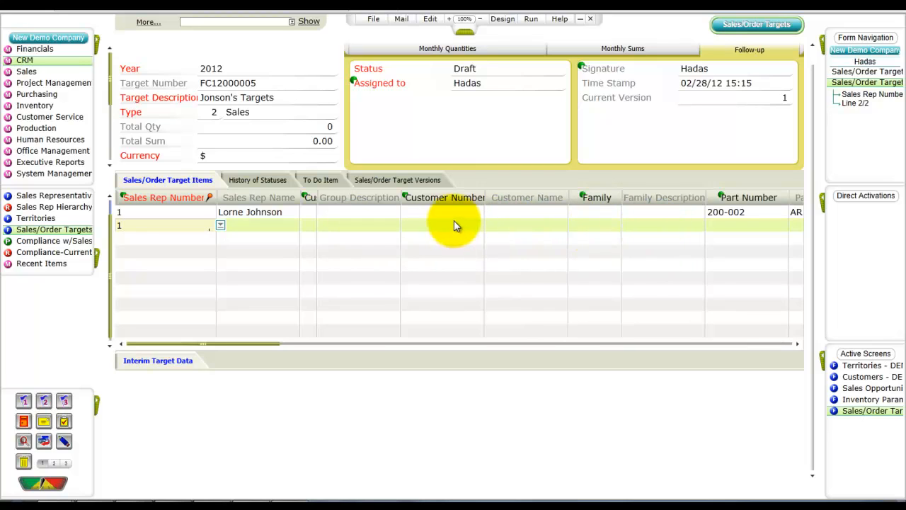
pyautogui.click(584, 225)
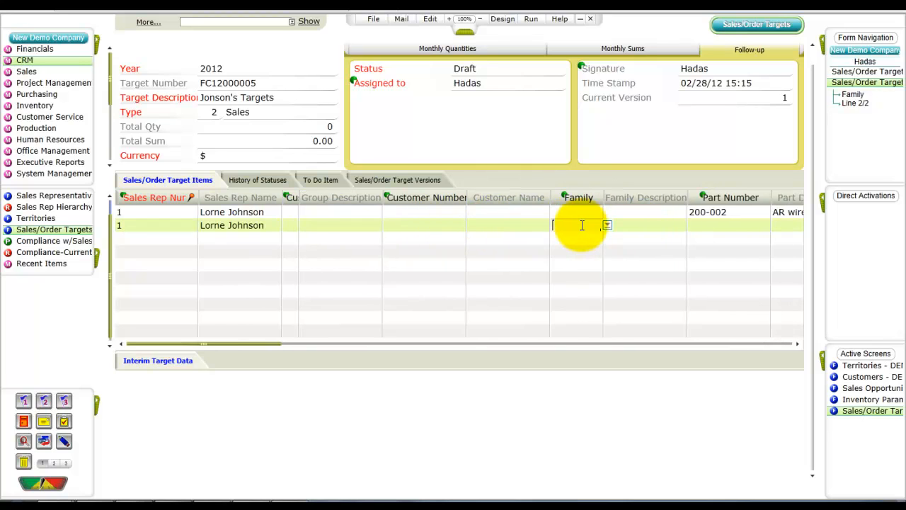
pyautogui.click(607, 225)
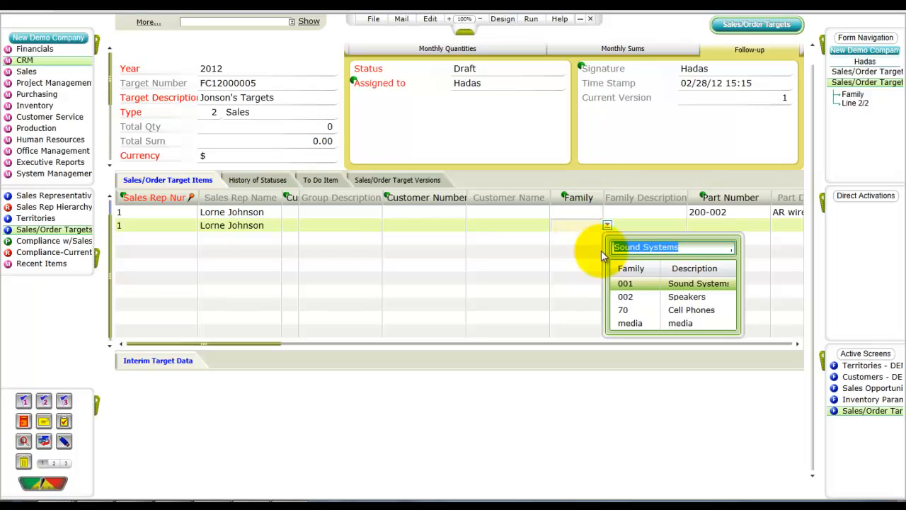
pyautogui.click(637, 285)
pyautogui.click(709, 234)
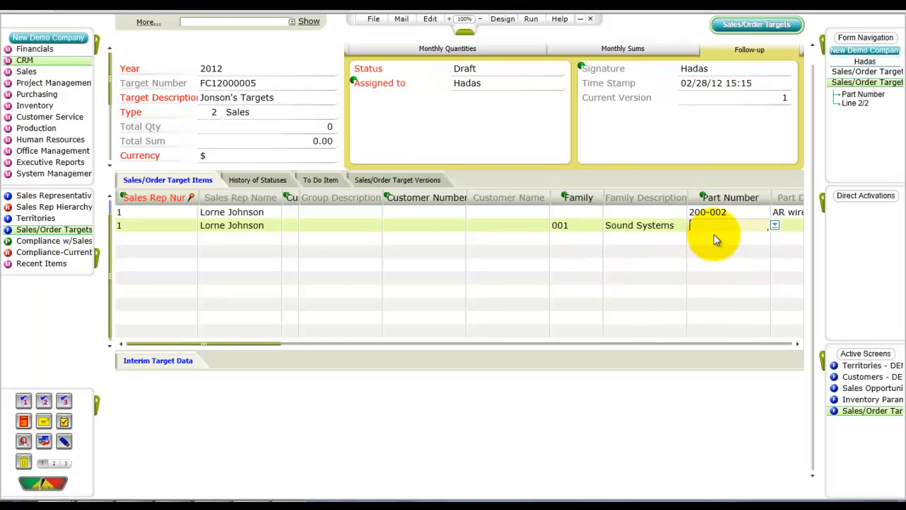
pyautogui.press('Tab')
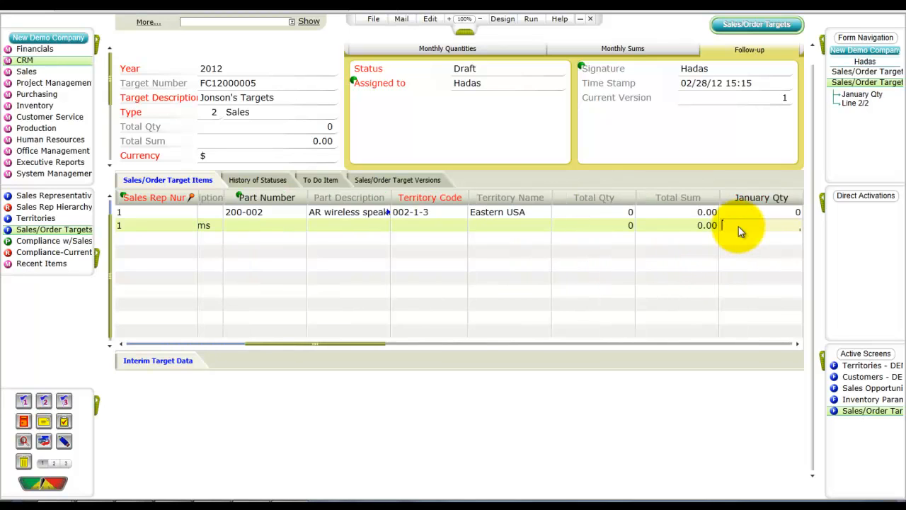
pyautogui.click(428, 224)
pyautogui.click(472, 225)
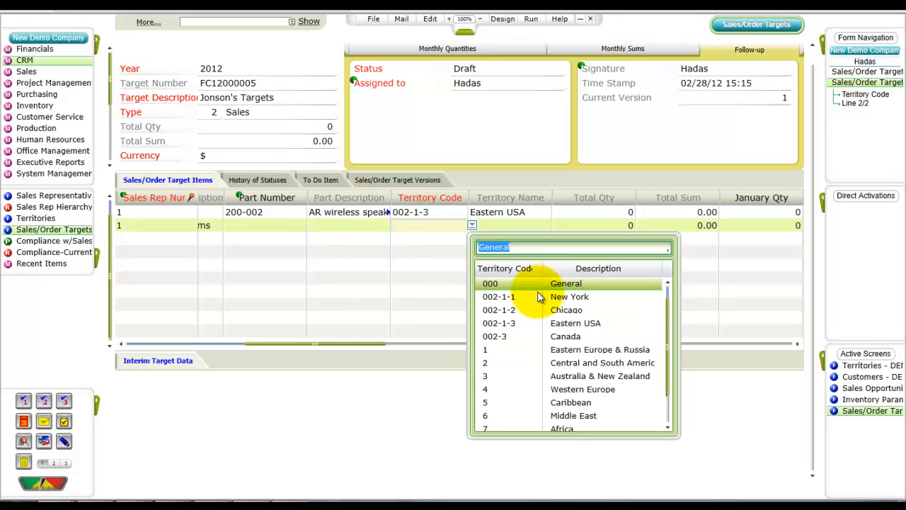
pyautogui.click(532, 320)
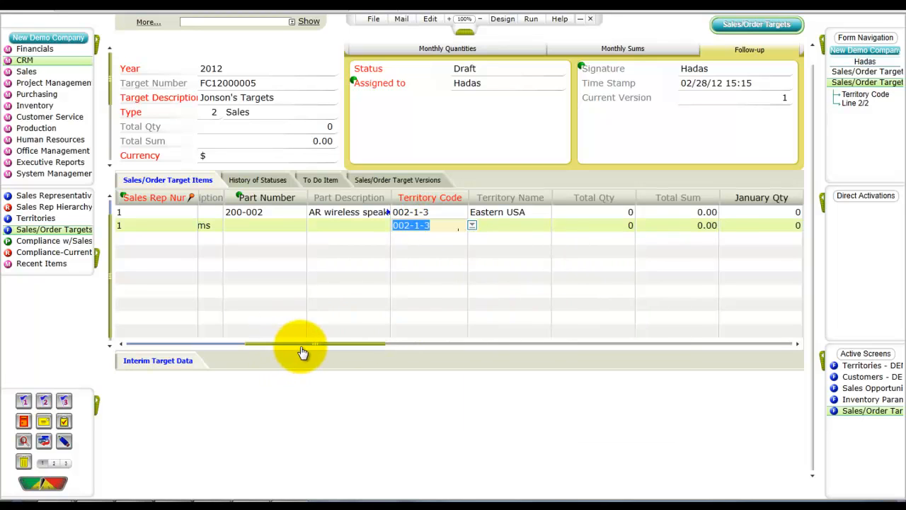
# Add a third target item for sales rep 1 with customer 3Com and territory code 002-1-3
pyautogui.moveTo(301, 345); pyautogui.dragTo(136, 262)
pyautogui.click(165, 237)
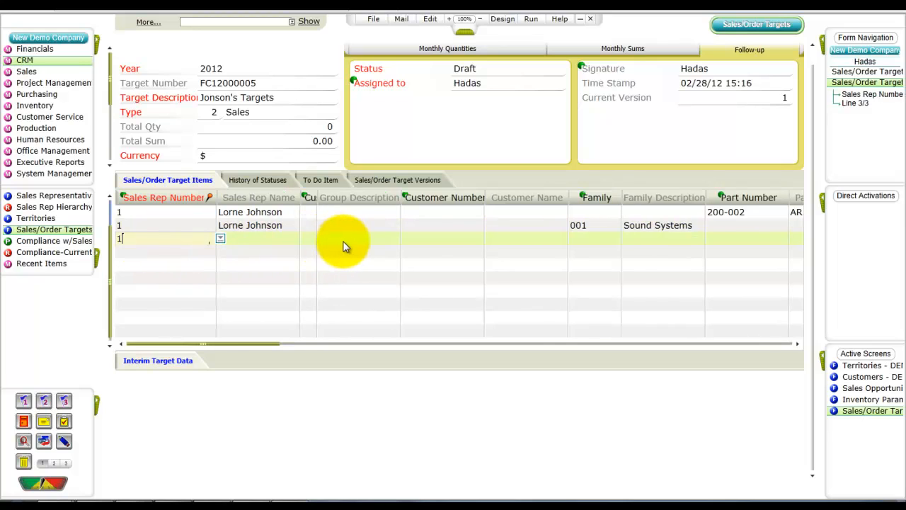
pyautogui.click(437, 240)
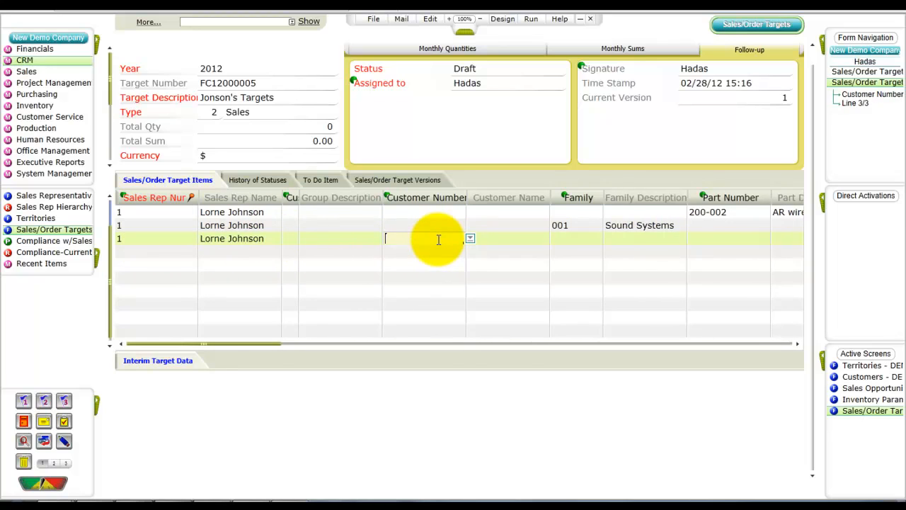
pyautogui.press('F6')
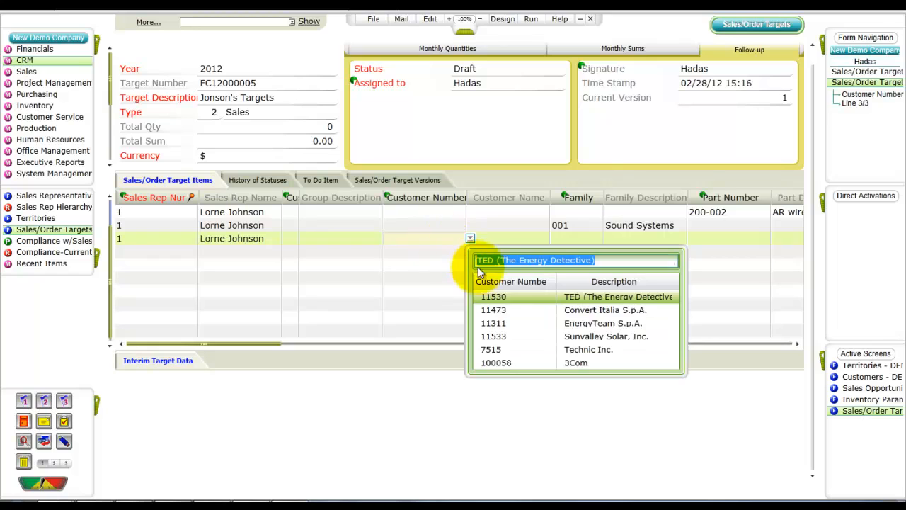
pyautogui.click(511, 357)
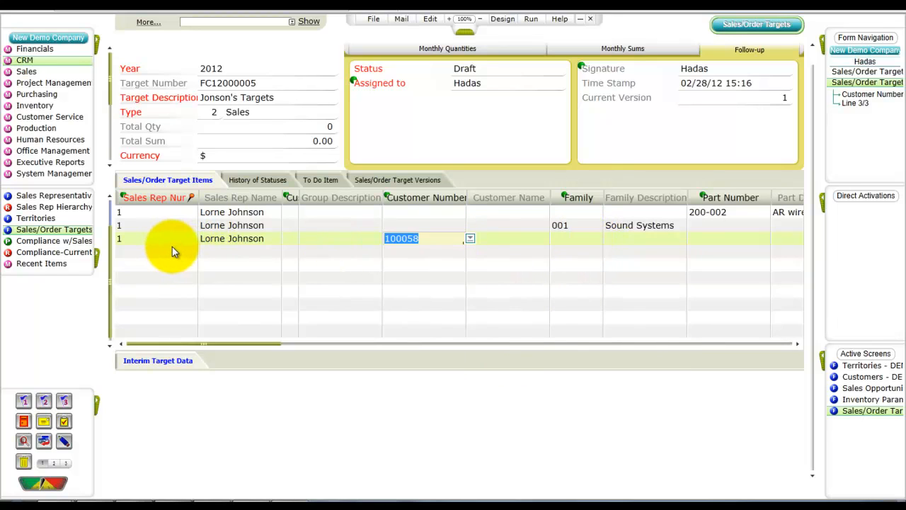
pyautogui.press('Tab')
pyautogui.press('Tab')
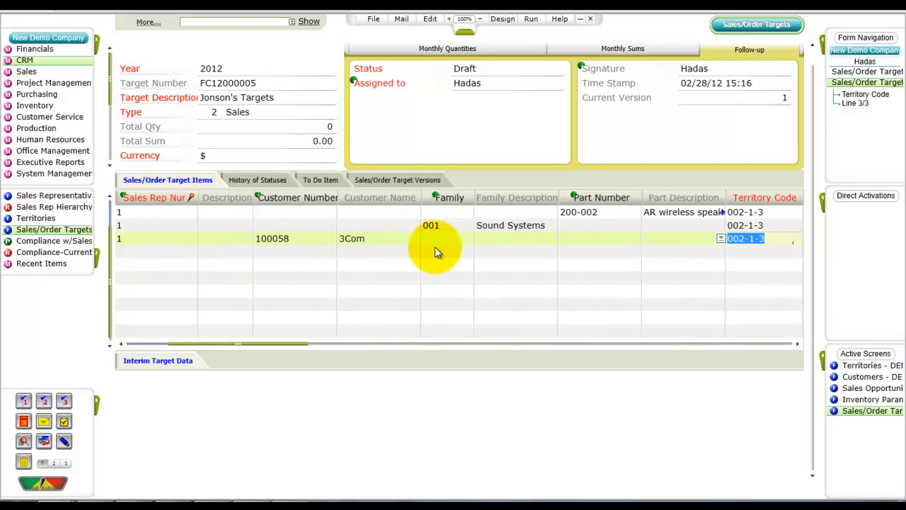
# Add a fourth target item for sales rep 1 with customer EnergyTeam S.p.A. and territory code 002-1-3
pyautogui.click(151, 252)
pyautogui.write('1')
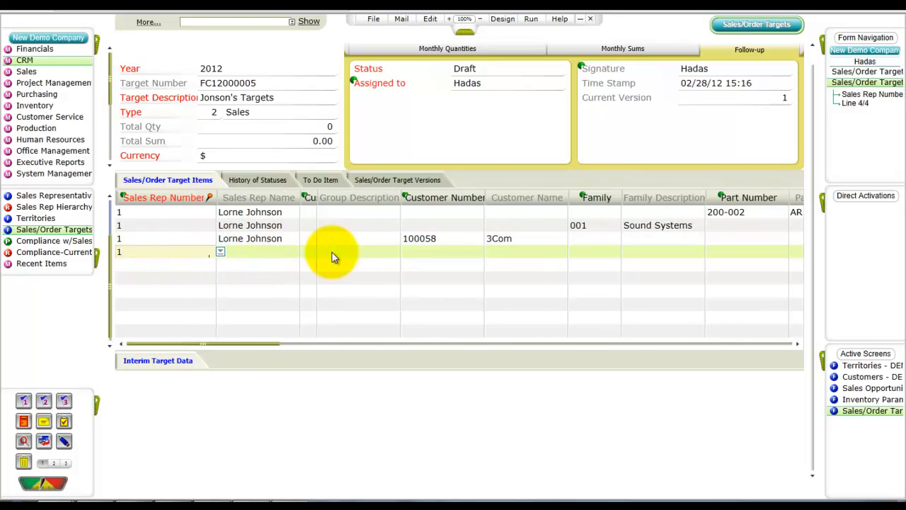
pyautogui.click(419, 253)
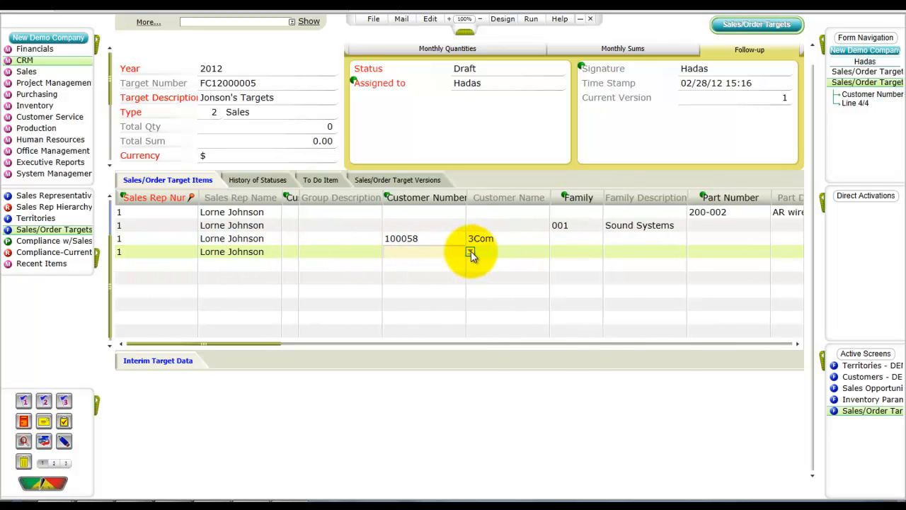
pyautogui.click(471, 252)
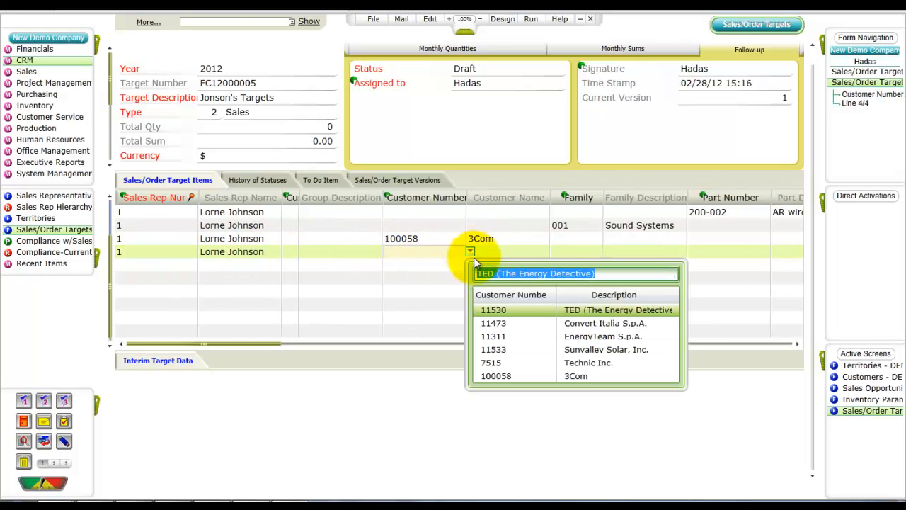
pyautogui.click(499, 337)
# Add a fifth target item for sales rep 1 with customer group 11 (WholeSale) and territory code 002-1-3 (Eastern USA)
pyautogui.click(167, 264)
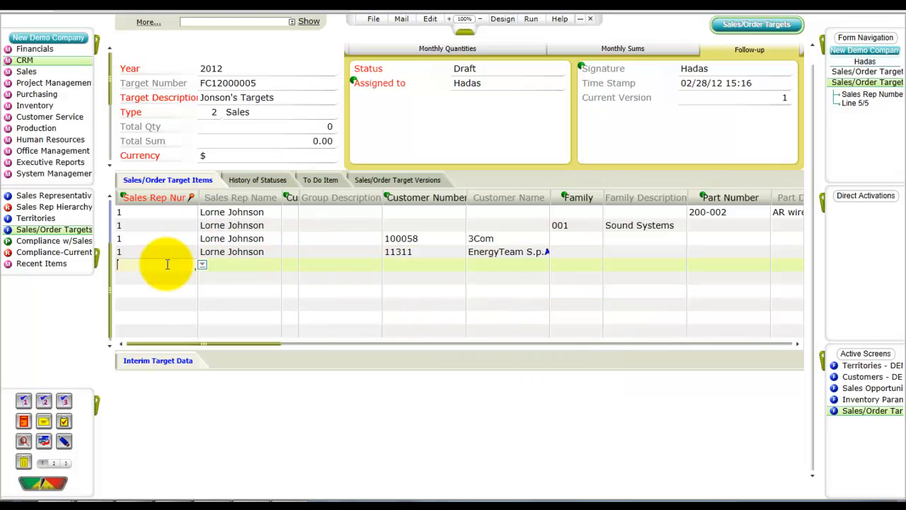
pyautogui.write('1')
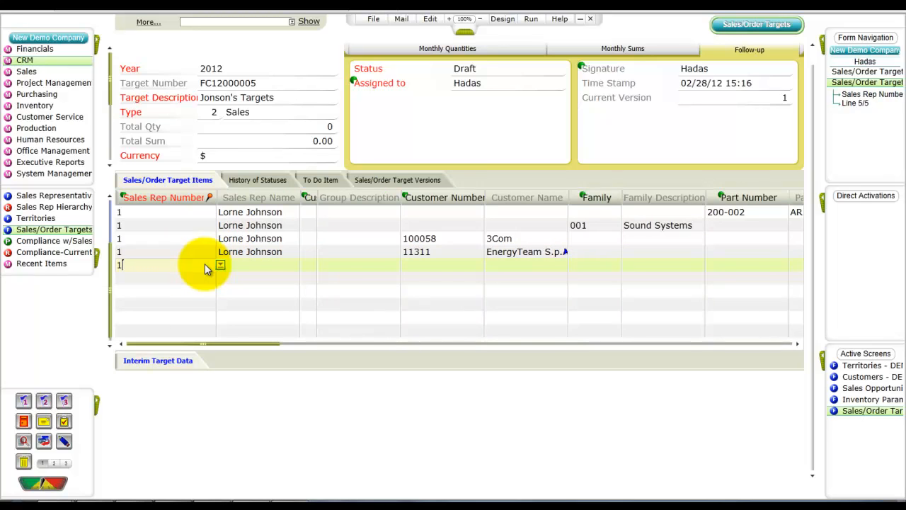
pyautogui.click(311, 267)
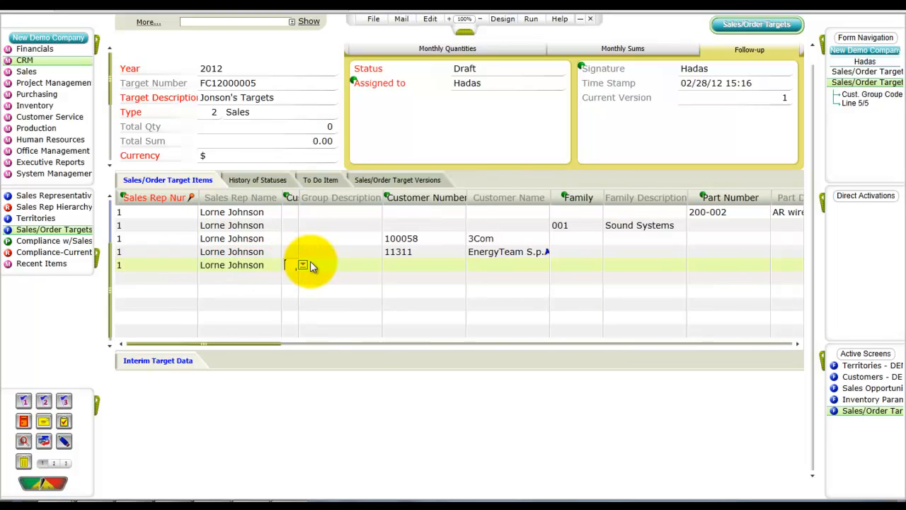
pyautogui.click(301, 264)
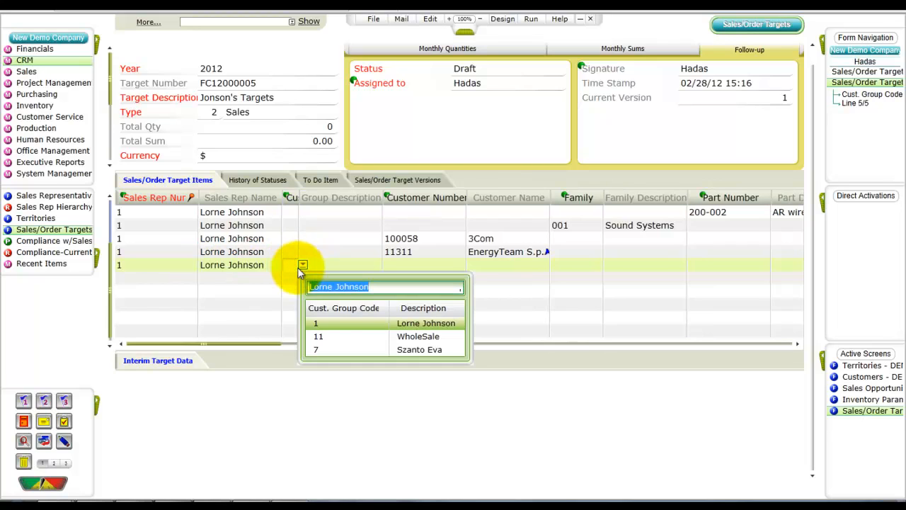
pyautogui.click(319, 338)
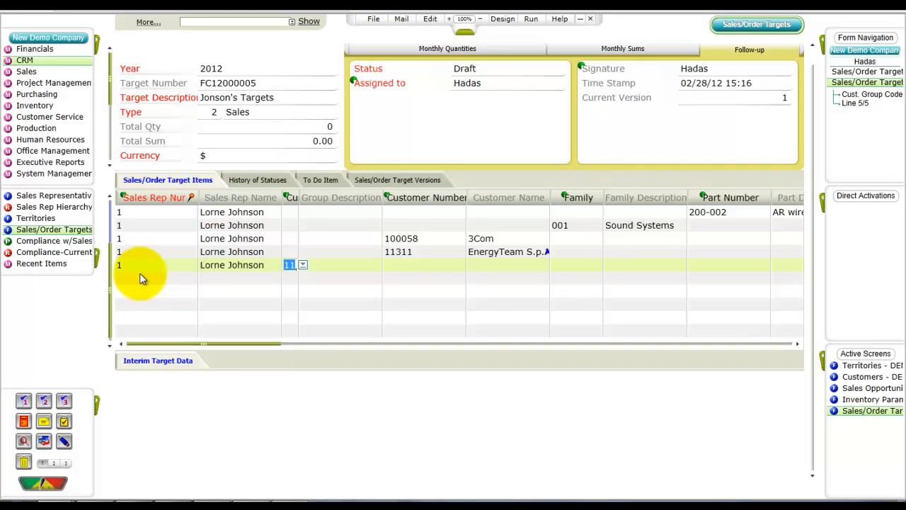
pyautogui.press('Tab')
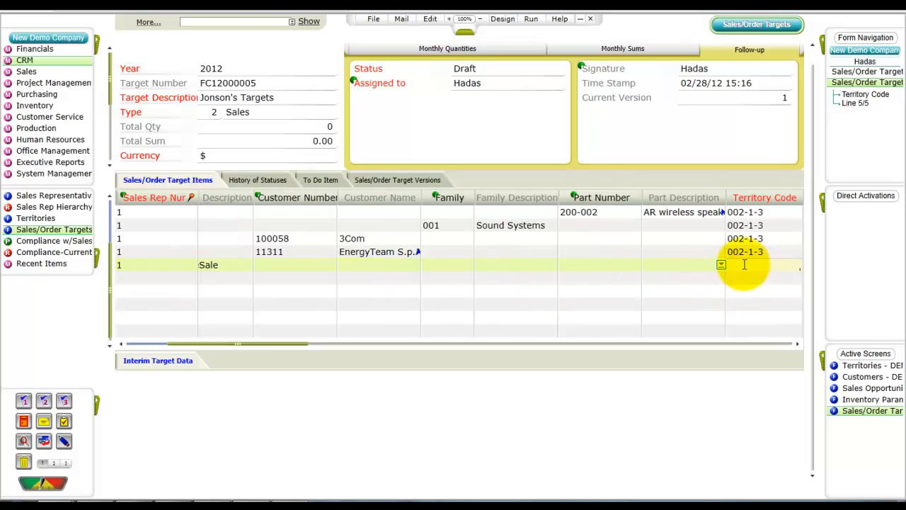
pyautogui.click(722, 264)
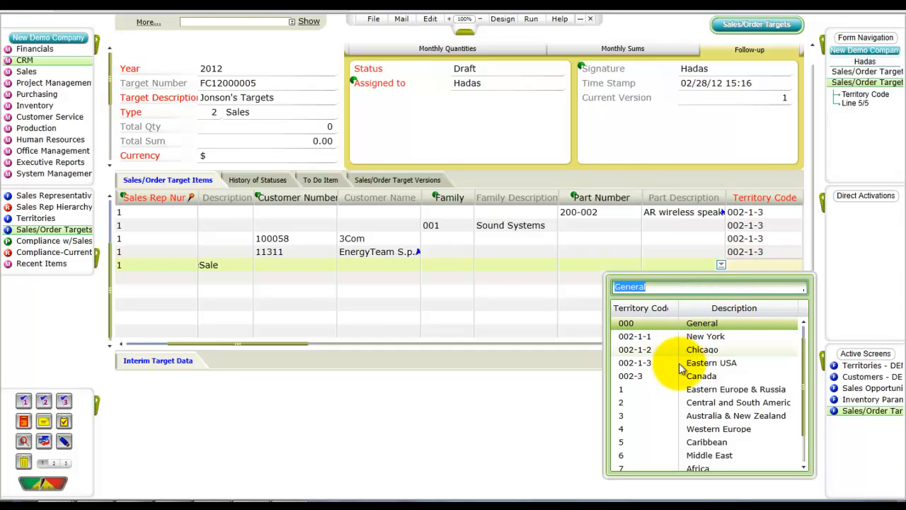
pyautogui.click(243, 344)
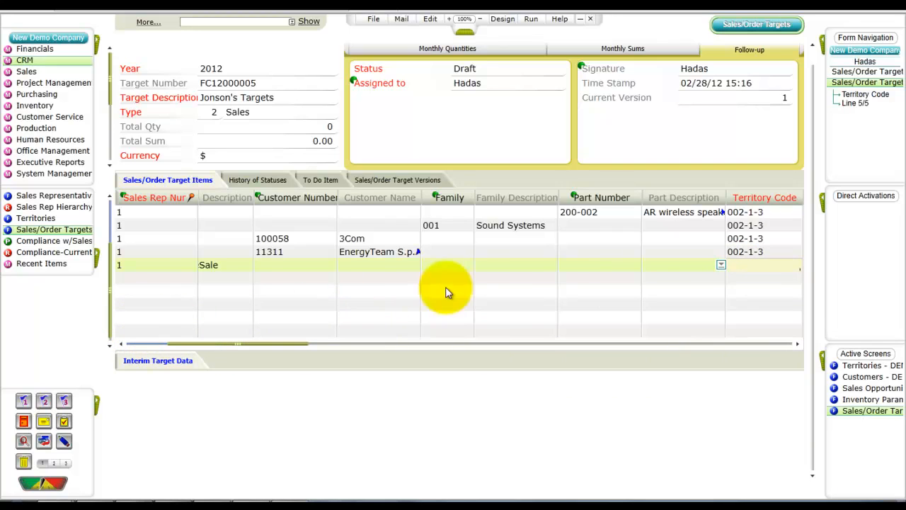
pyautogui.click(760, 269)
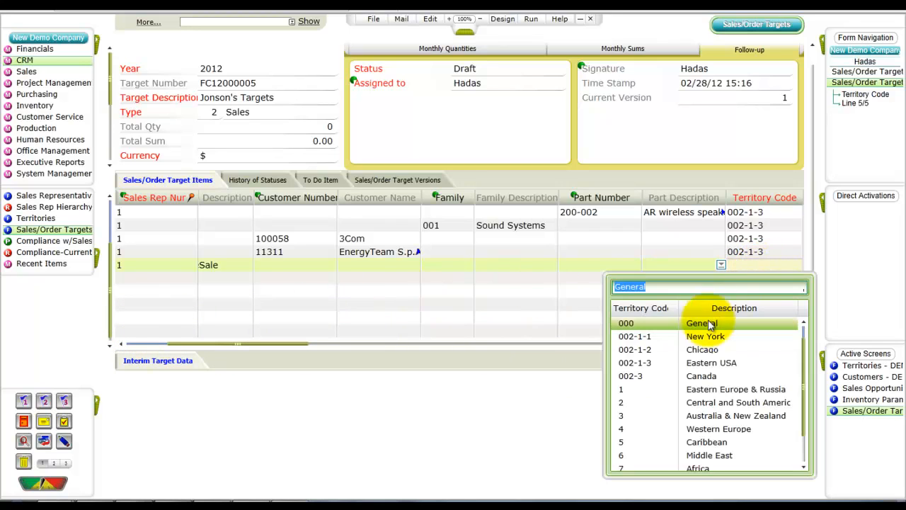
pyautogui.click(677, 363)
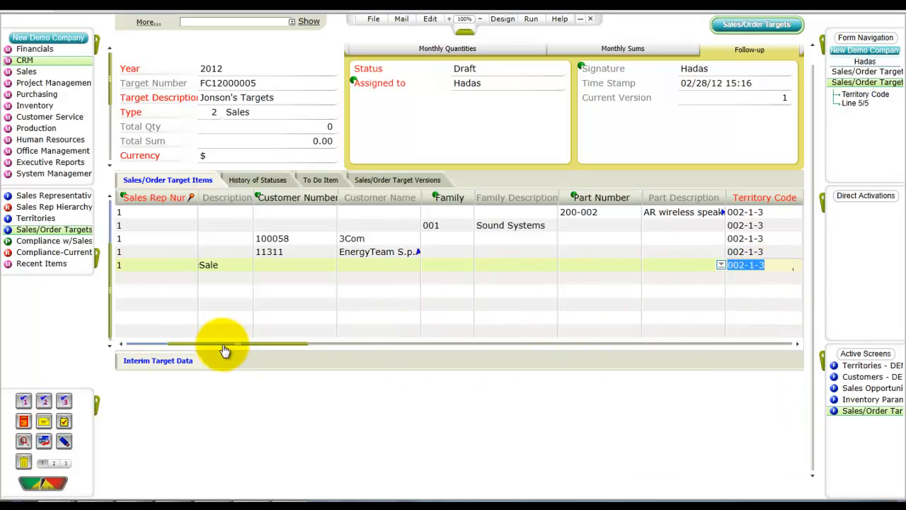
# Add a sixth target item for sales rep 1 with only territory code 002-1-3 (Eastern USA), leaving customer, family and part empty
pyautogui.moveTo(223, 347); pyautogui.dragTo(148, 341)
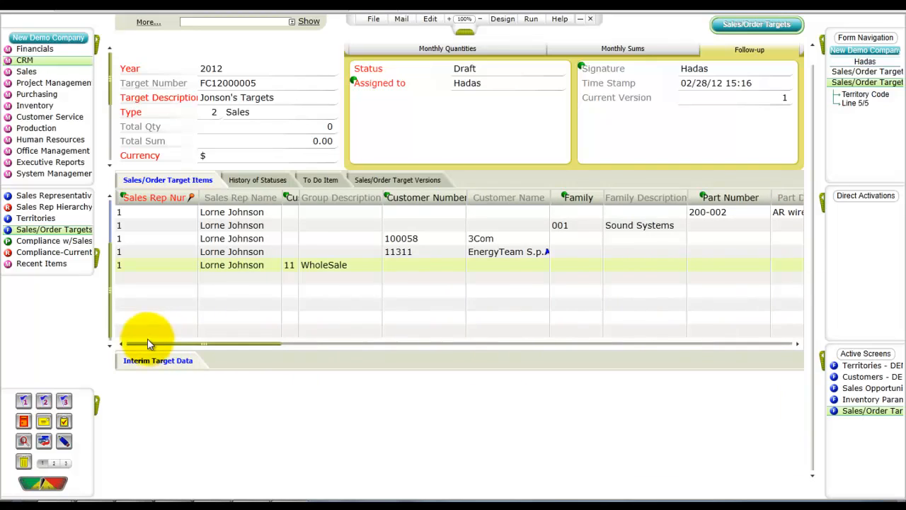
pyautogui.click(150, 273)
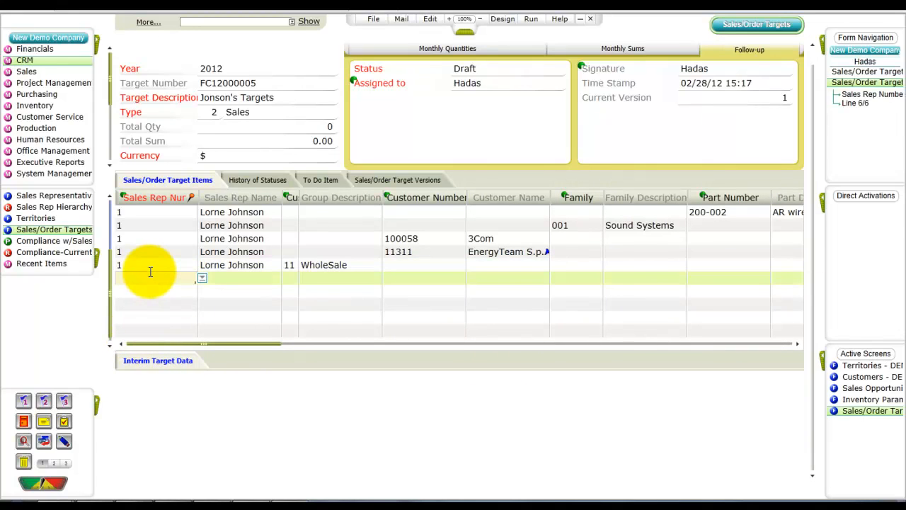
pyautogui.moveTo(206, 345)
pyautogui.mouseDown()
pyautogui.moveTo(232, 341)
pyautogui.moveTo(222, 341)
pyautogui.mouseUp()
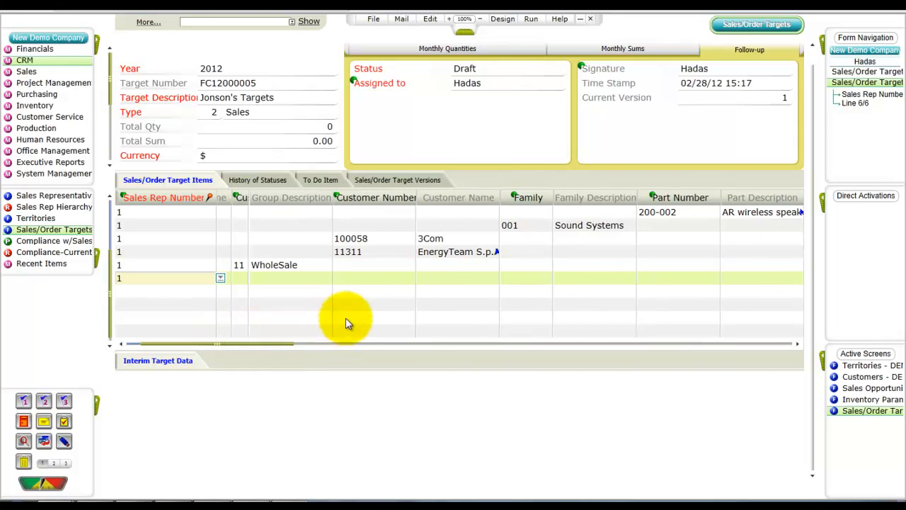
pyautogui.press('Tab')
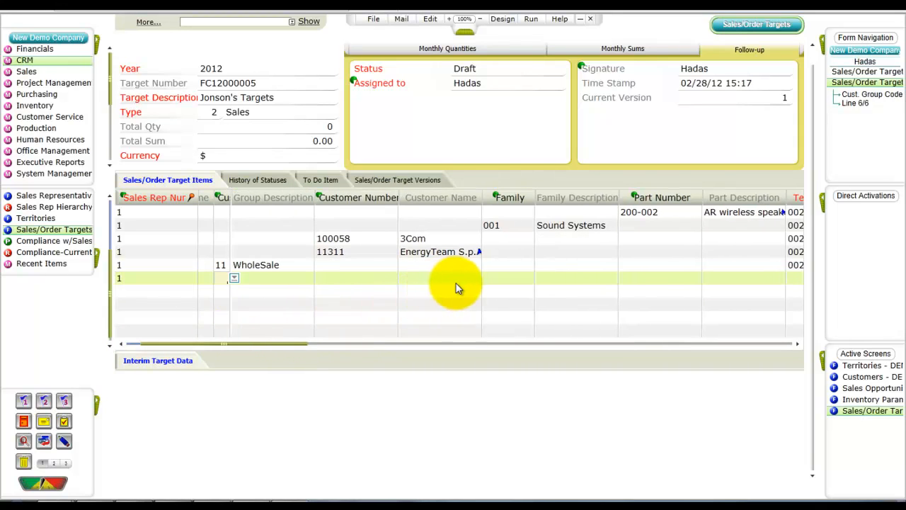
pyautogui.press('Tab')
pyautogui.press('Tab')
pyautogui.press('Tab')
pyautogui.press('Tab')
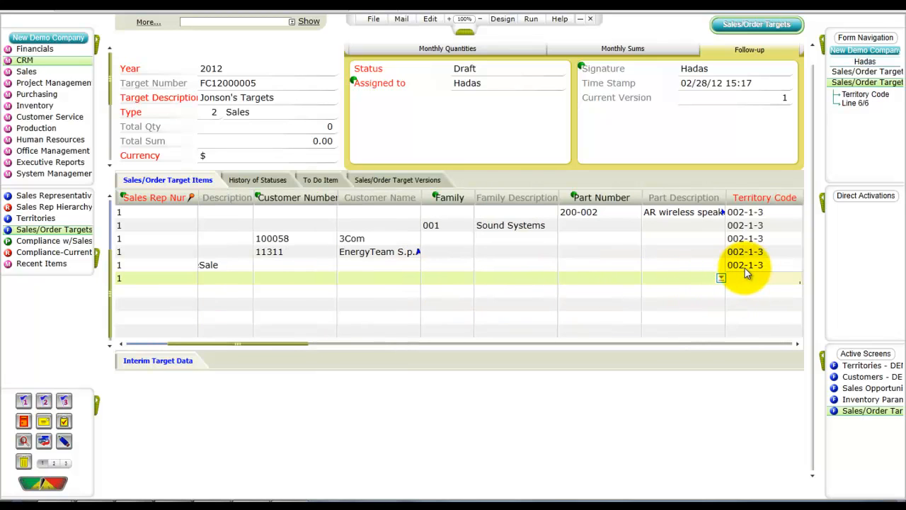
pyautogui.press('F6')
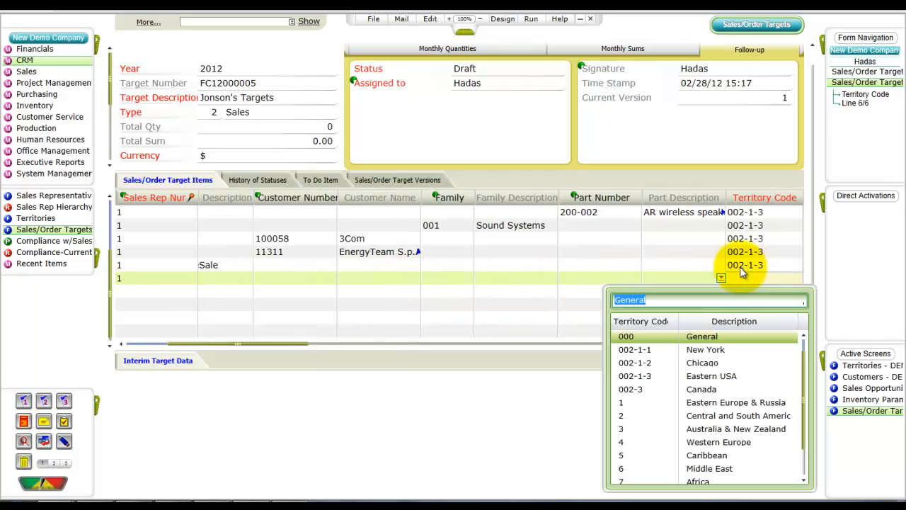
pyautogui.click(688, 375)
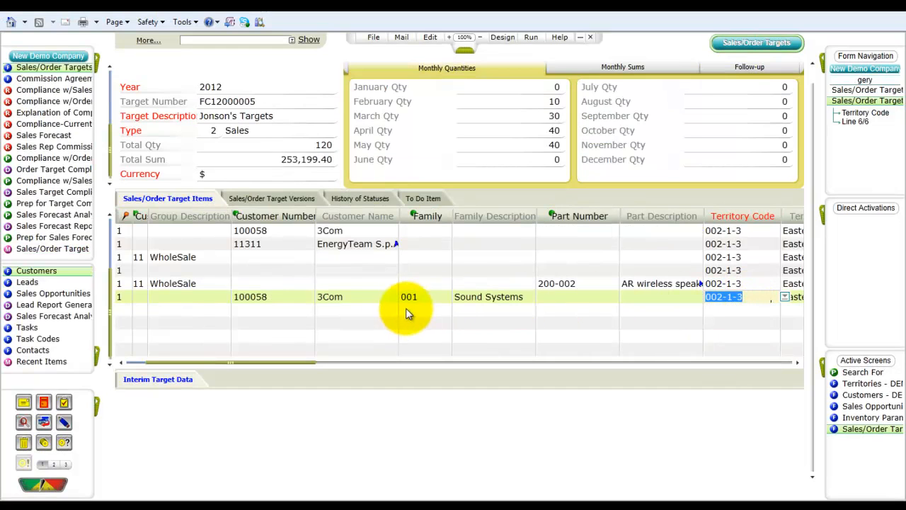
# Set the status of the Global Sales for 2011 target to Final
pyautogui.moveTo(290, 363); pyautogui.dragTo(424, 385)
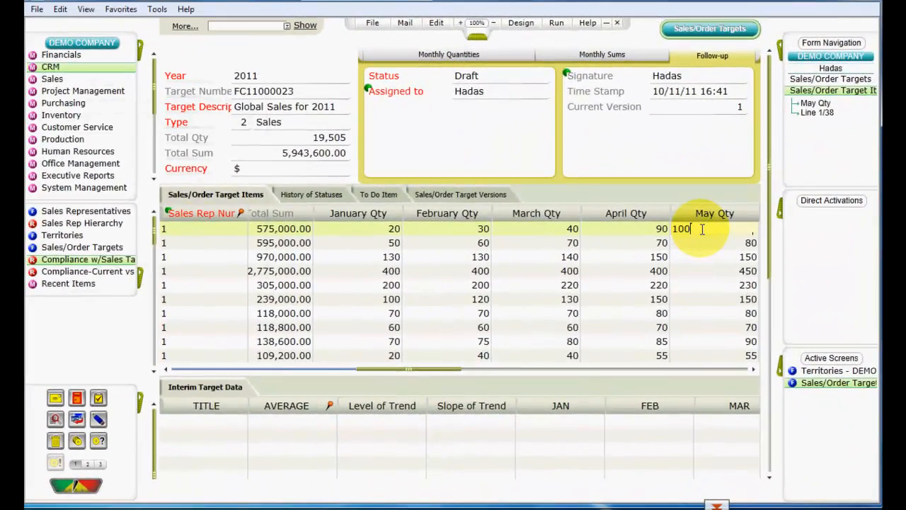
pyautogui.doubleClick(702, 229)
pyautogui.click(500, 78)
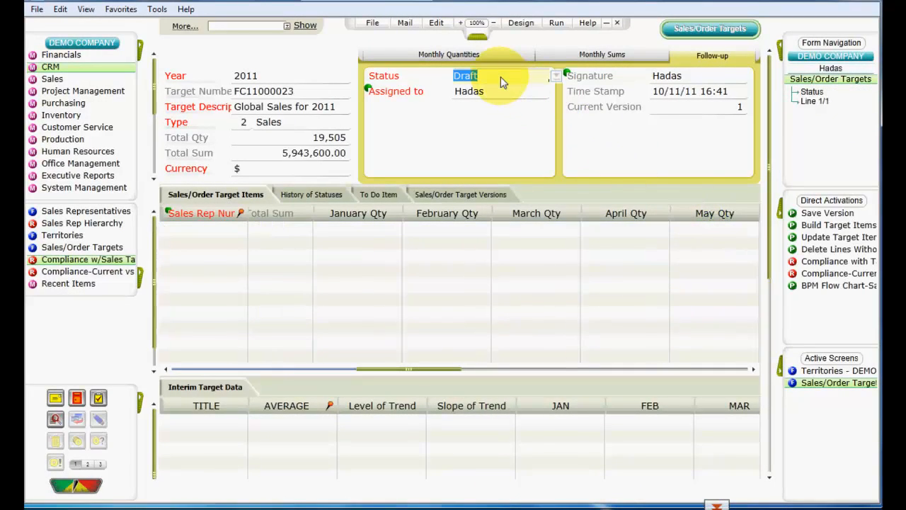
pyautogui.click(558, 76)
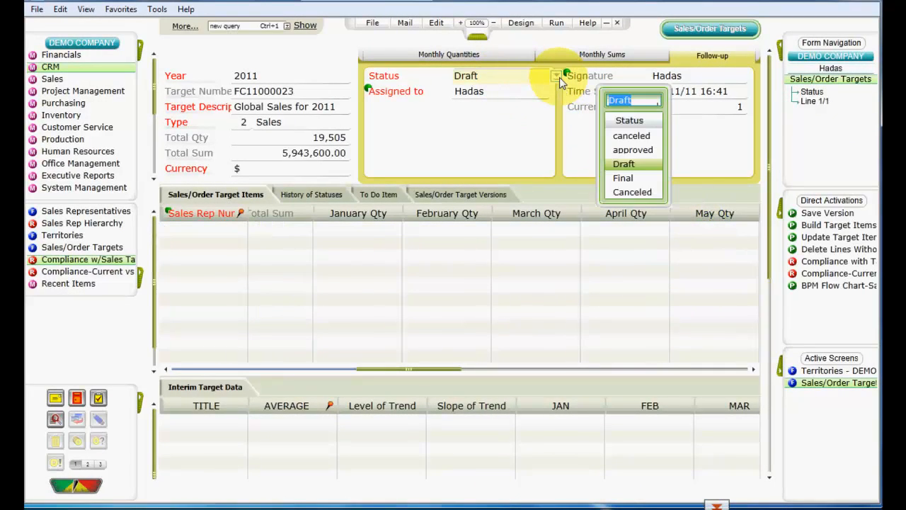
pyautogui.click(623, 181)
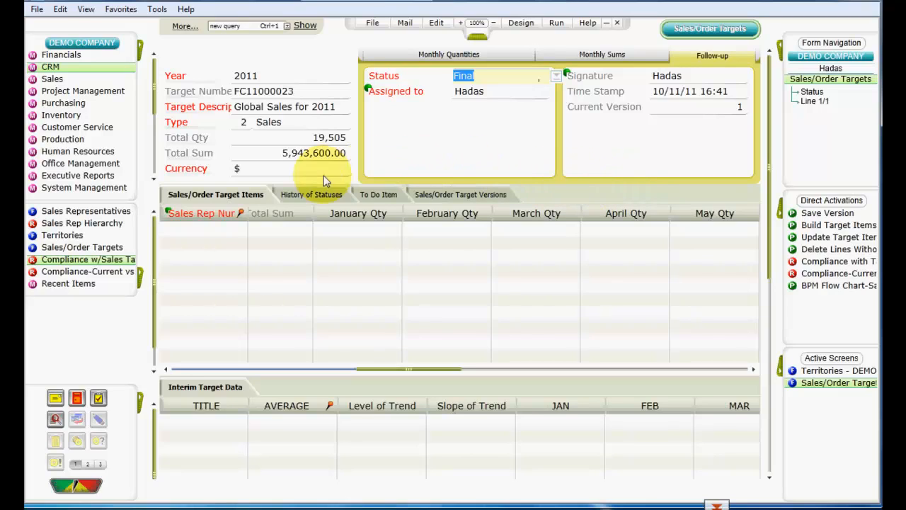
# Open the Compliance with Targets report for 2011 and examine the quarterly targets per sales rep, territory, customer and part
pyautogui.click(97, 263)
pyautogui.moveTo(131, 506)
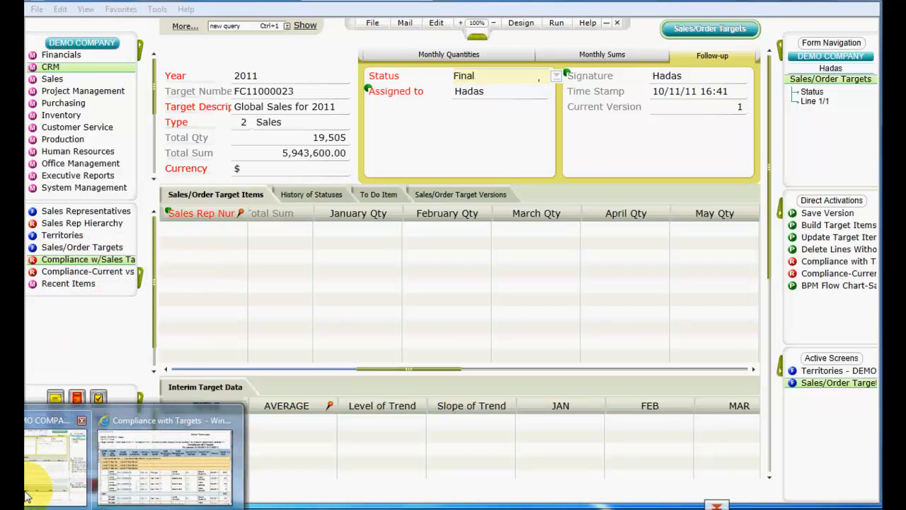
pyautogui.click(142, 460)
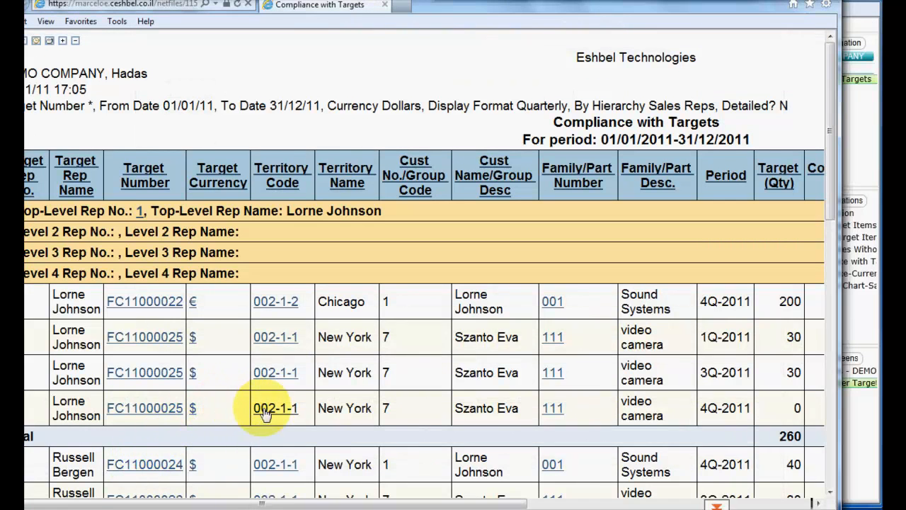
pyautogui.moveTo(277, 503); pyautogui.dragTo(259, 487)
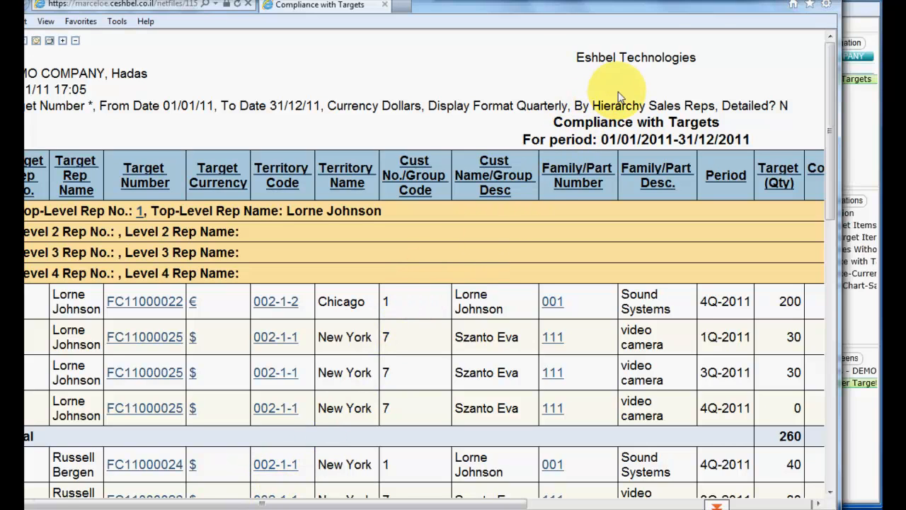
pyautogui.click(776, 0)
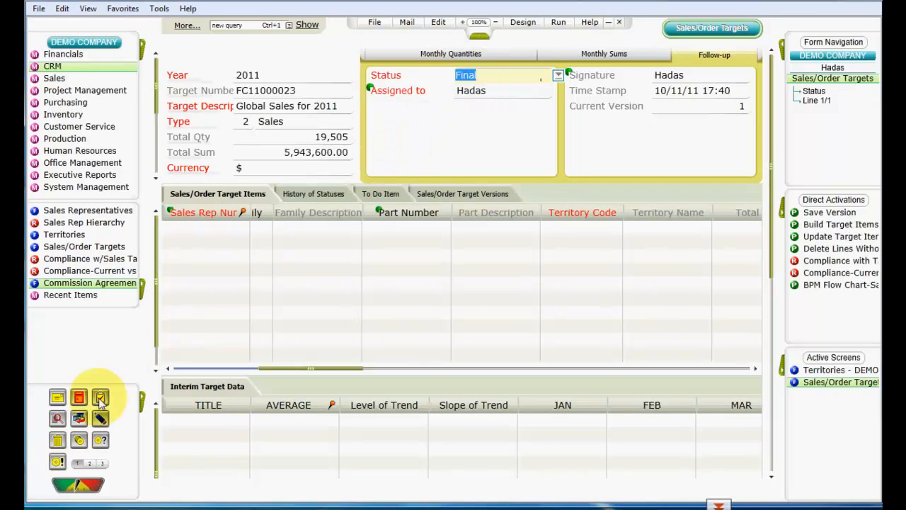
# Review the compliance quantities and sums in the Compliance with Targets report, and bring up the Current vs Previous - per Rep report
pyautogui.click(25, 507)
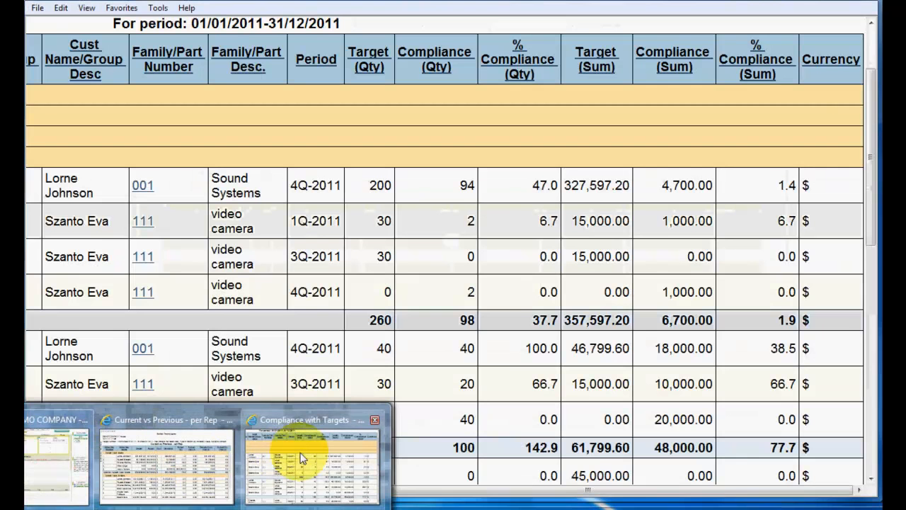
pyautogui.click(291, 459)
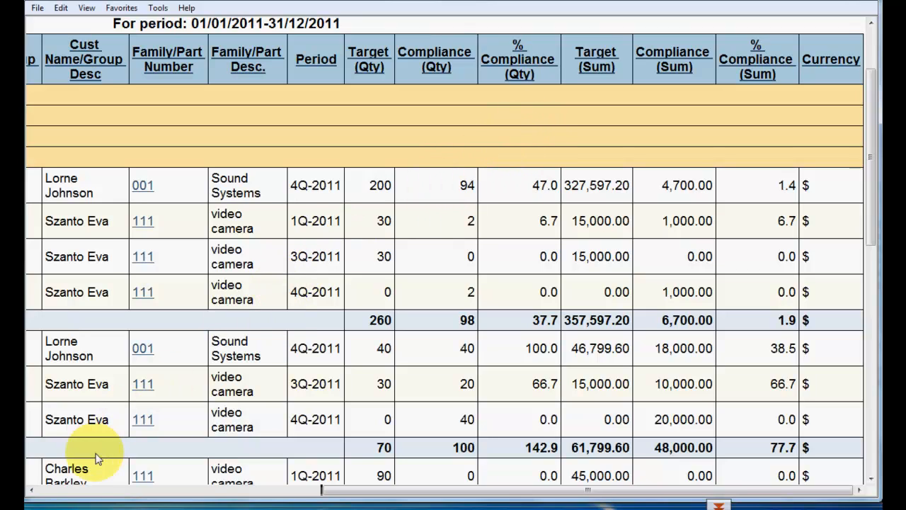
pyautogui.moveTo(35, 505)
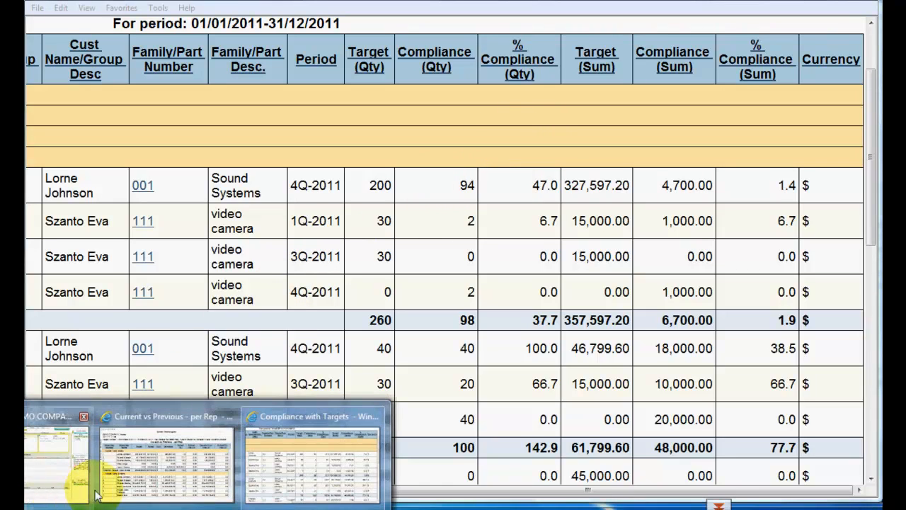
pyautogui.click(129, 481)
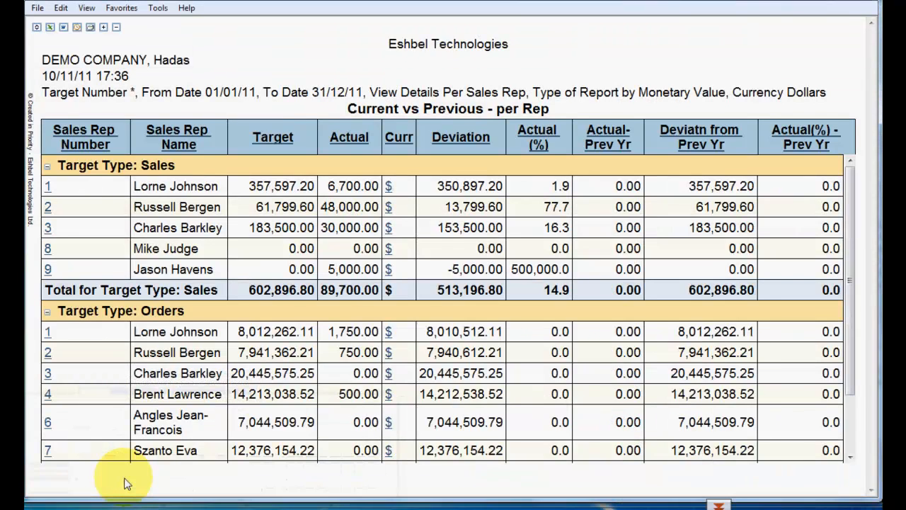